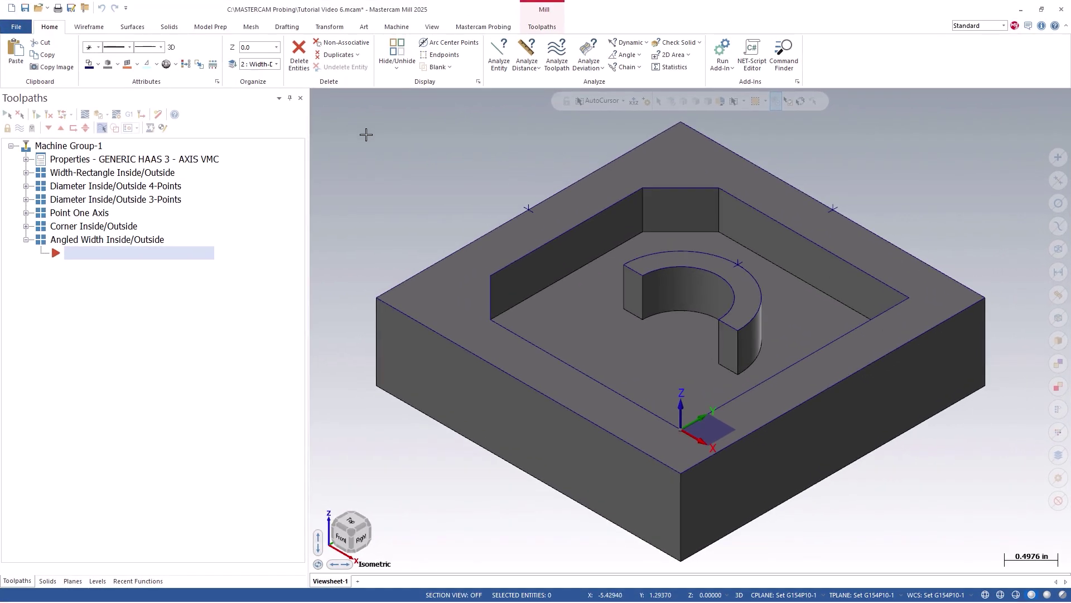
Copy the solid to level 3, make level 3 active and hide level 2.
left_click(422, 259)
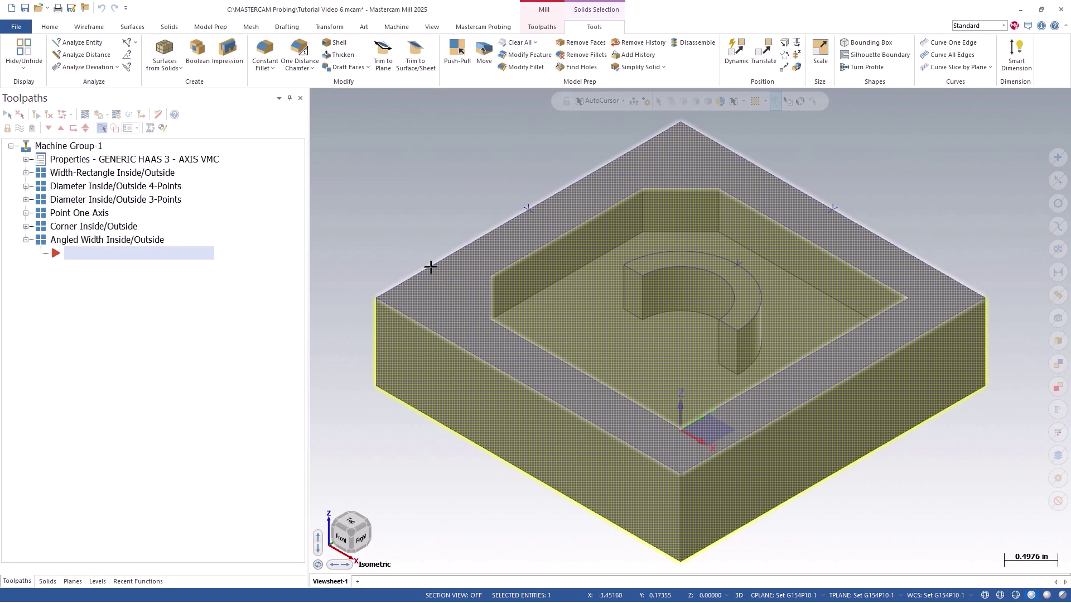
right_click(421, 226)
left_click(553, 209)
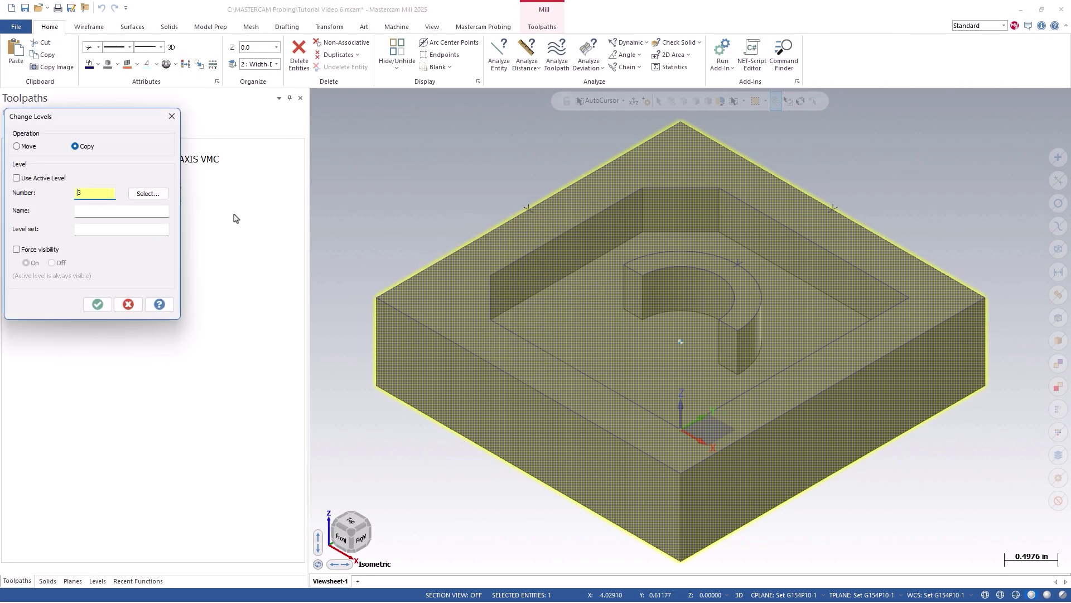
left_click(93, 301)
left_click(97, 581)
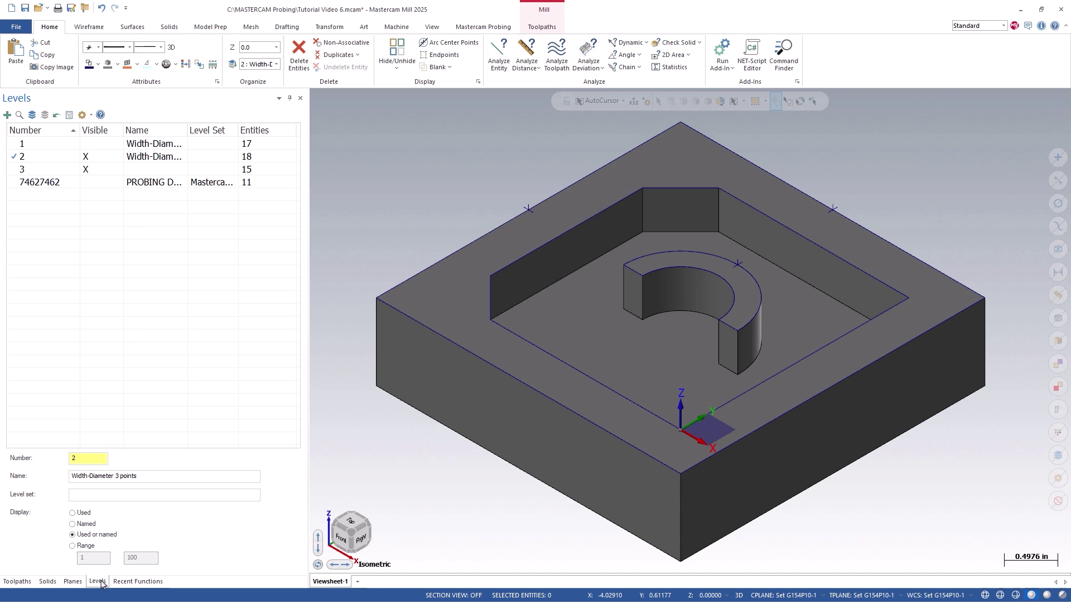
left_click(73, 169)
left_click(92, 157)
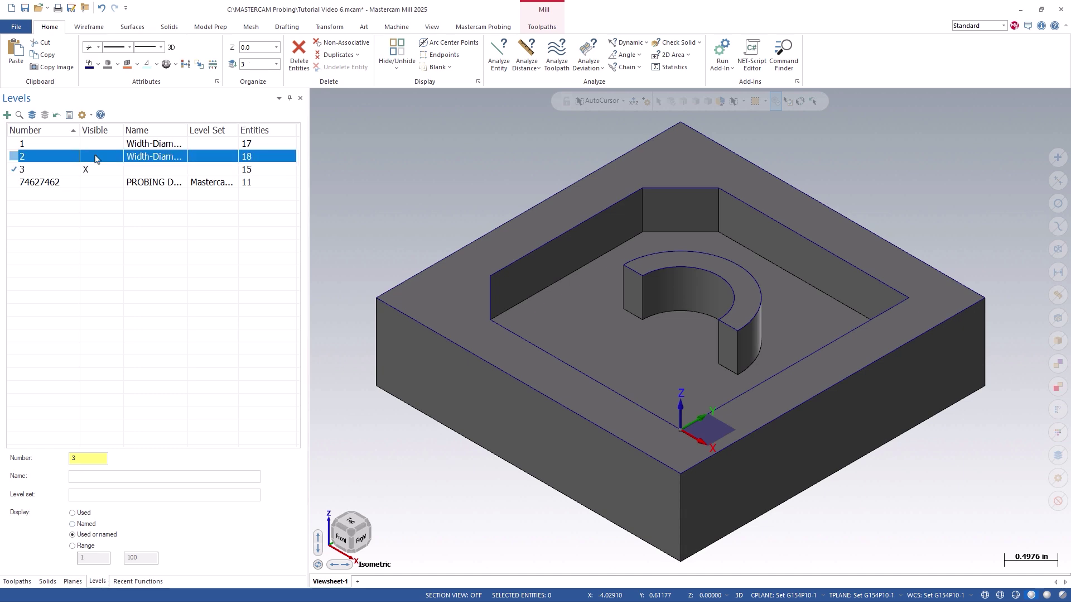
Remove the pocket feature from the solid and delete the hexagon and C-shaped outlines.
left_click(197, 31)
left_click(136, 56)
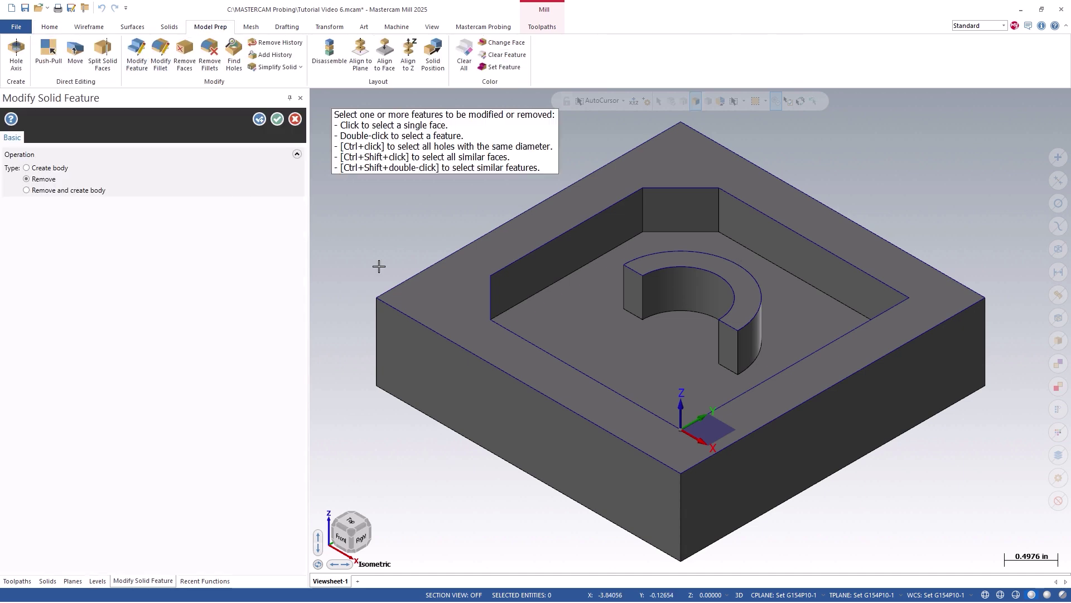
left_click(554, 341)
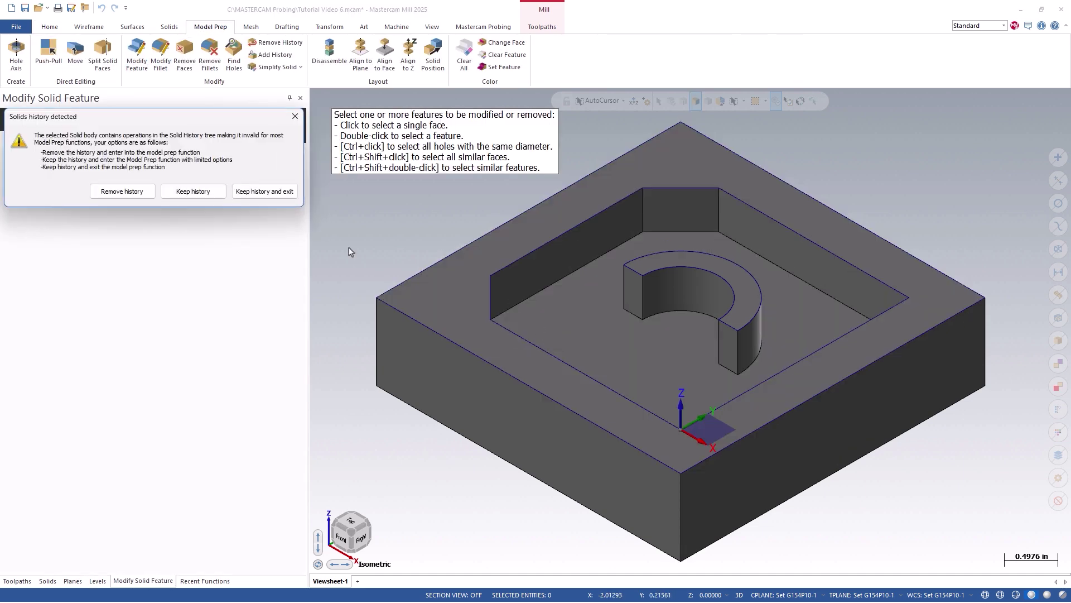
left_click(129, 192)
double_click(602, 335)
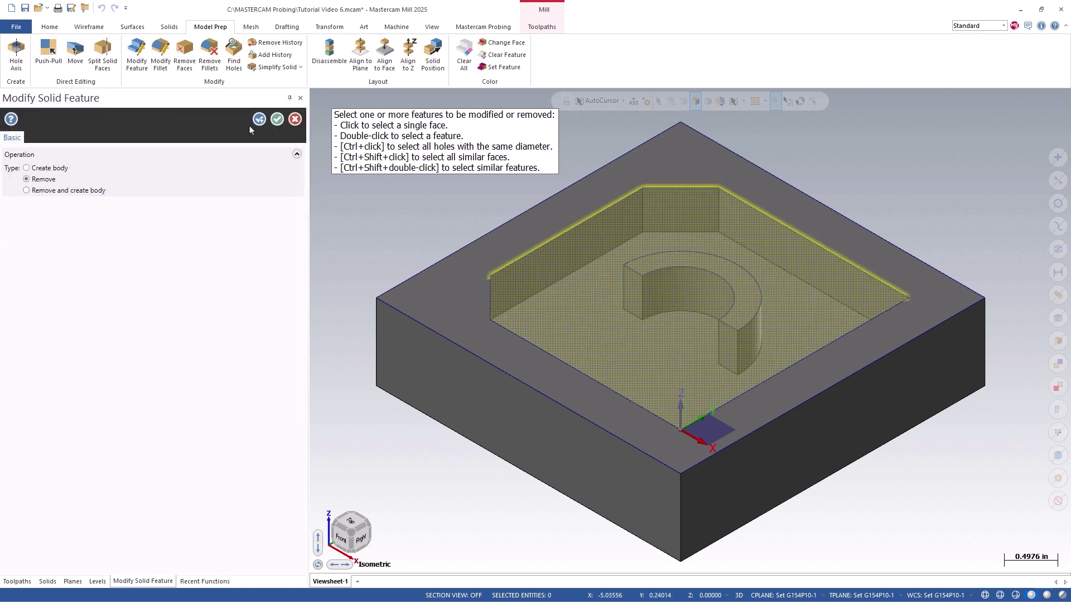
left_click(276, 119)
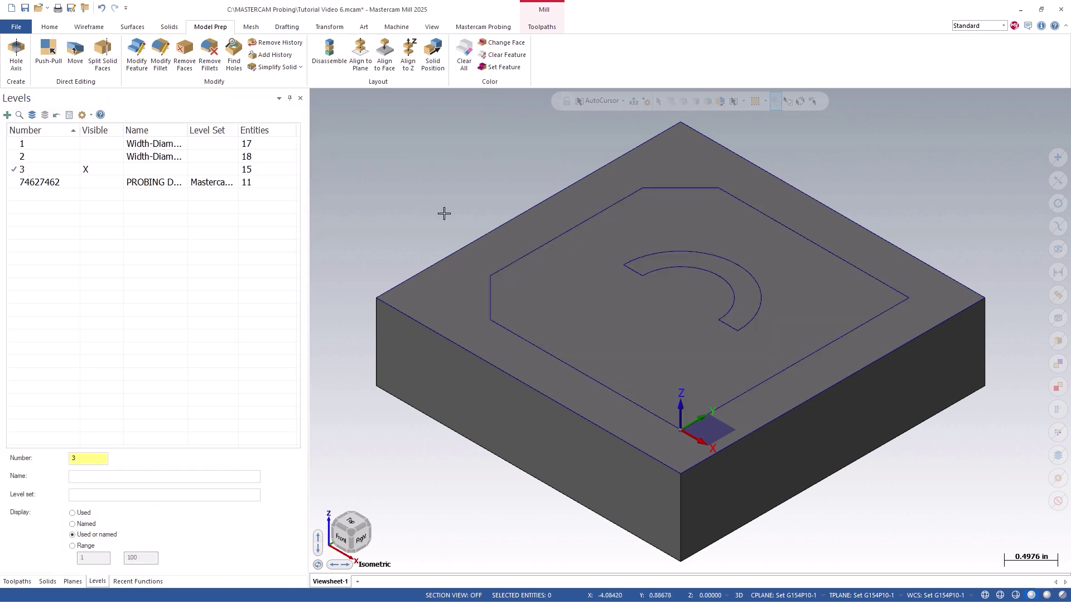
left_click(531, 250)
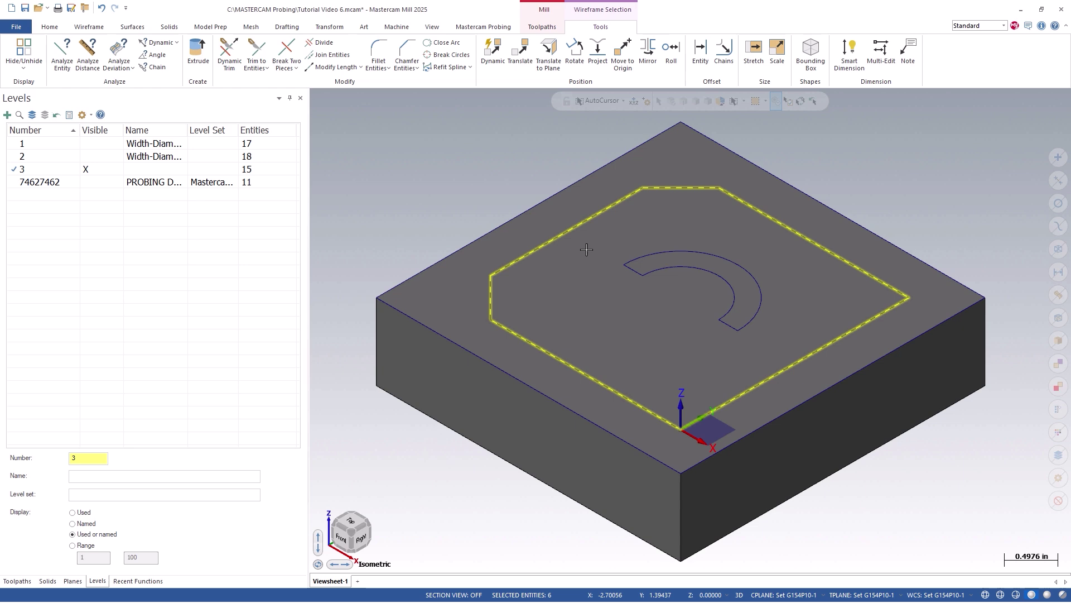
left_click(637, 255)
key("Delete")
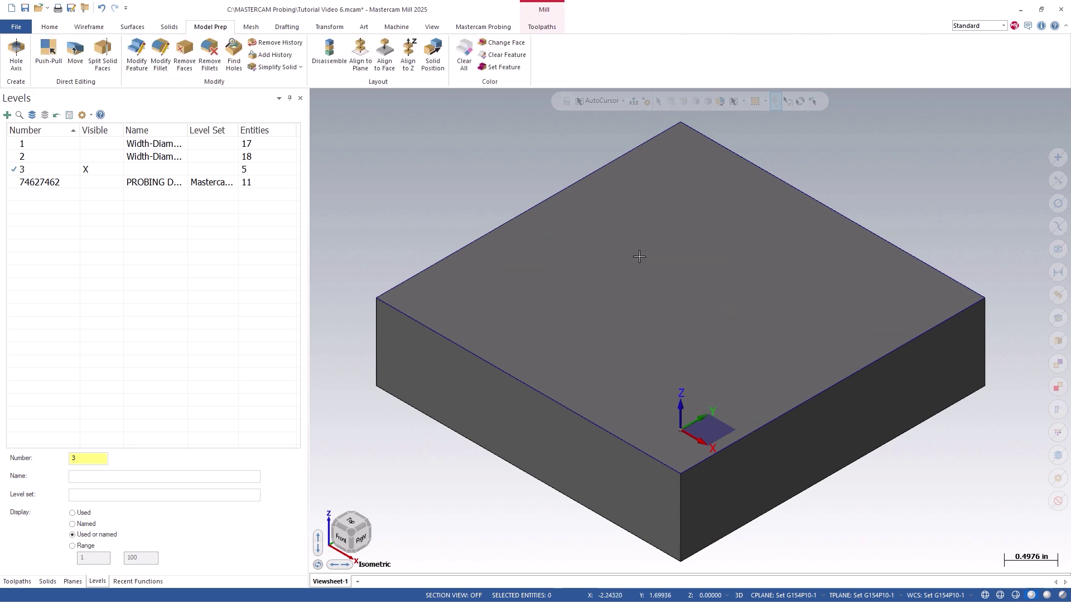
Make Top the work, construction and tool plane.
left_click(72, 581)
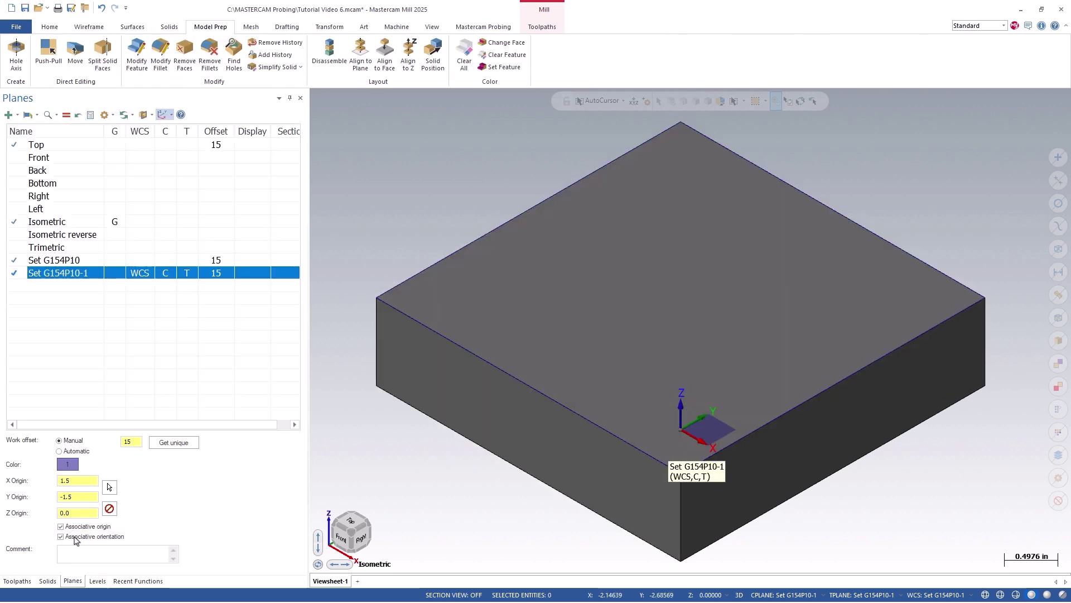
left_click(101, 145)
left_click(66, 114)
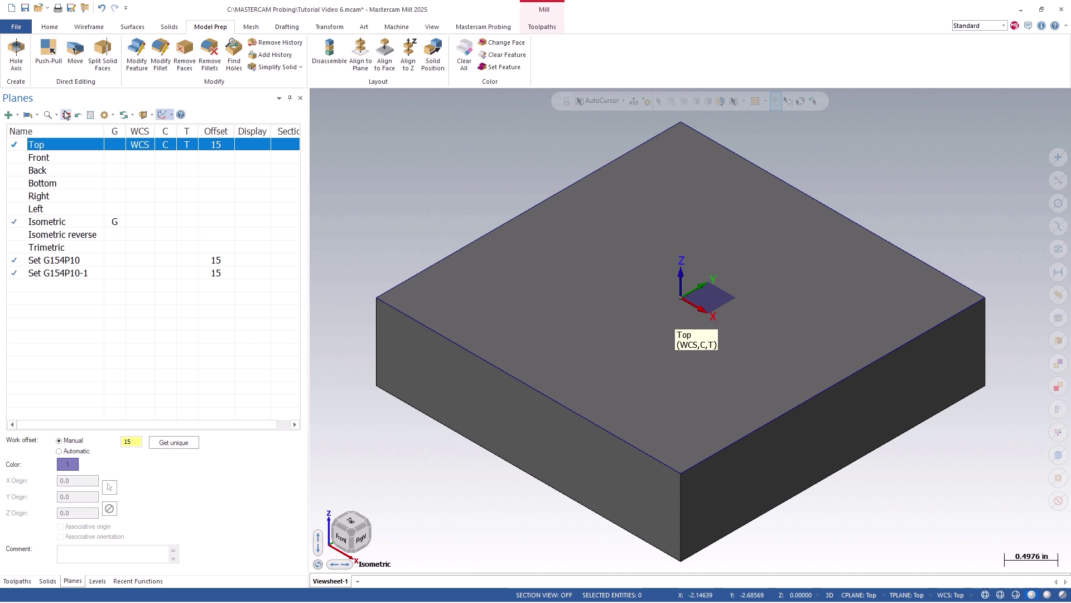
Draw a 3 × 2 rectangle centred on the origin.
left_click(88, 27)
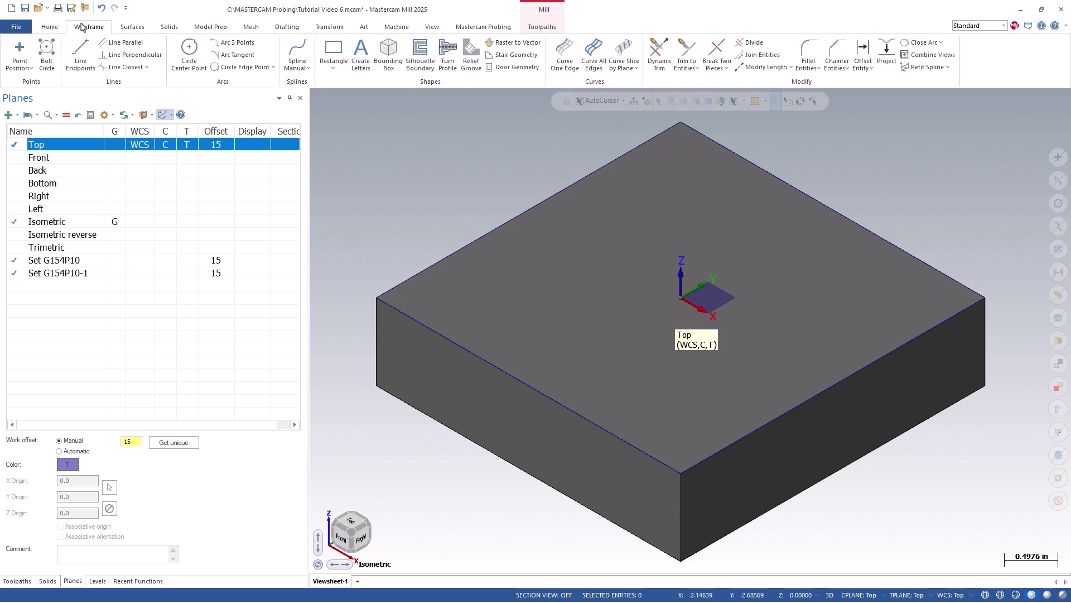
left_click(330, 69)
left_click(349, 92)
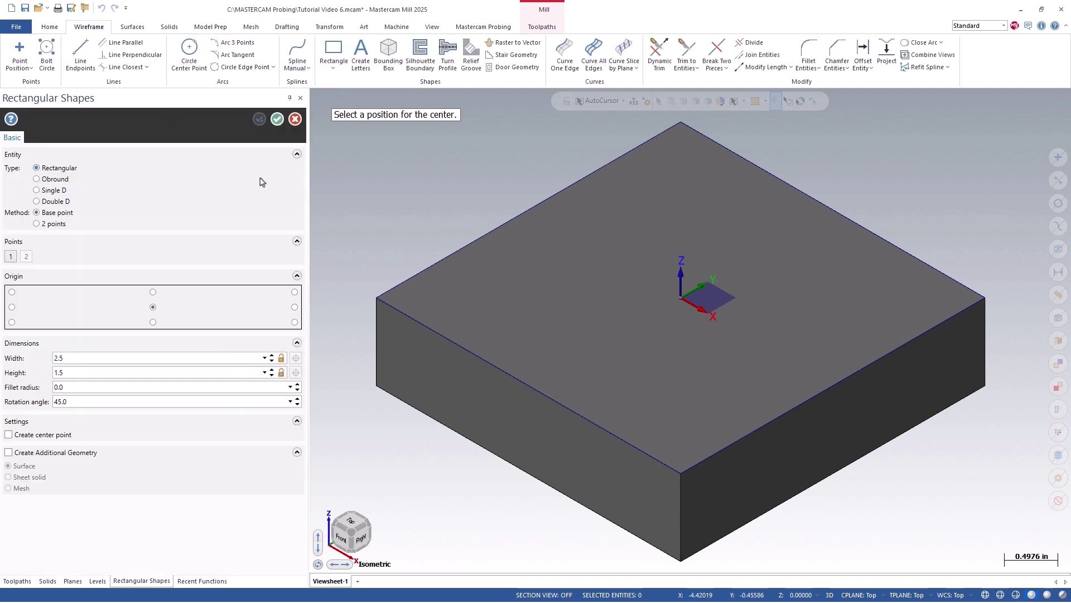
double_click(85, 359)
type("3")
double_click(86, 373)
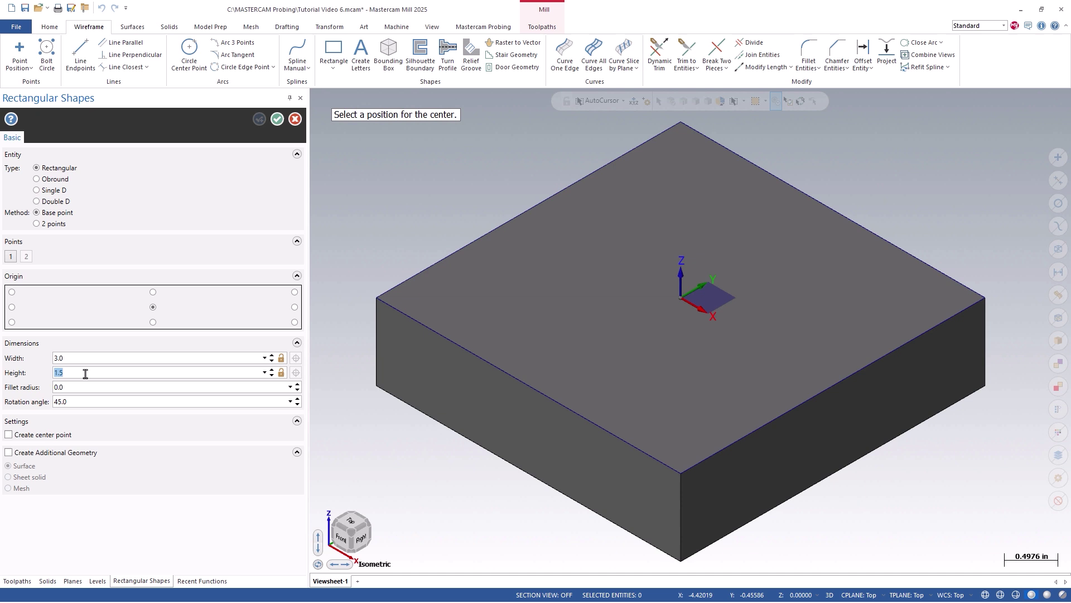
type("2")
left_click(679, 298)
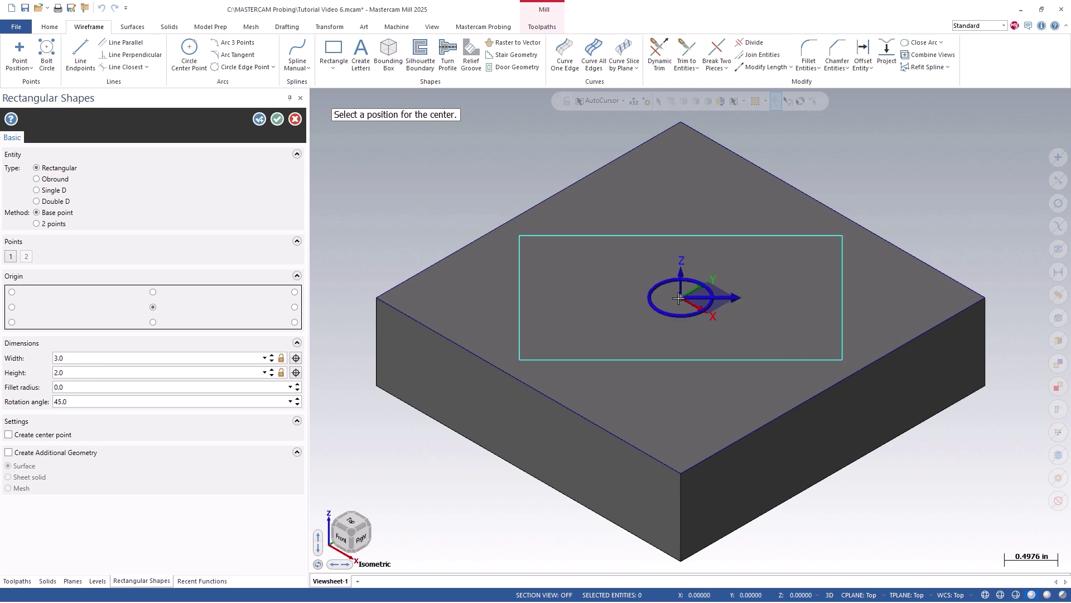
left_click(260, 118)
Draw a second 2 × 1 rectangle centred on the origin.
double_click(129, 357)
type("2.5")
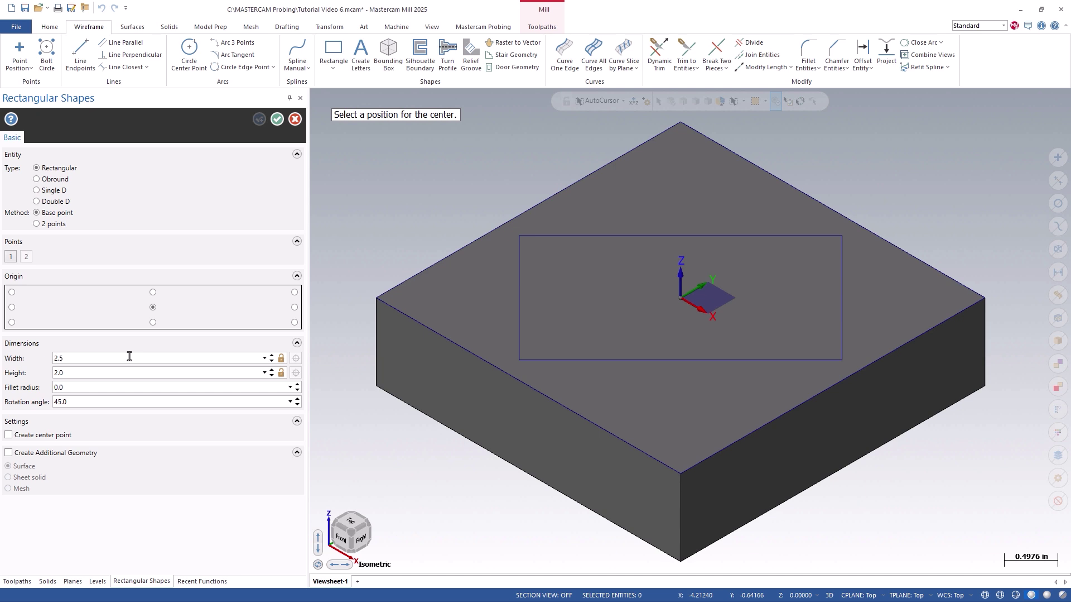
key("Tab")
type("1")
left_click(682, 299)
left_click(278, 119)
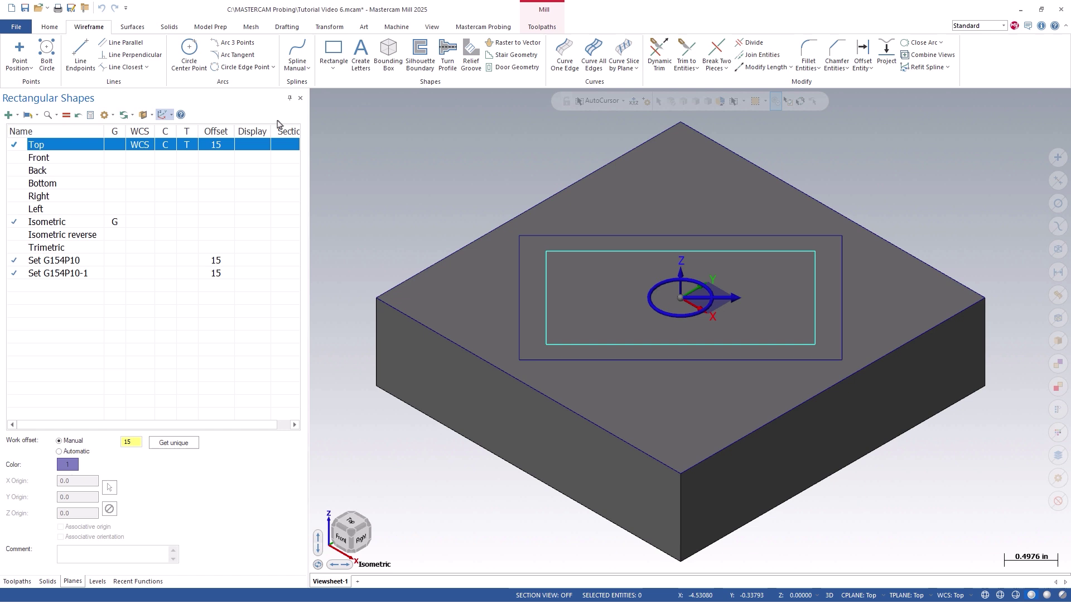
Extrude the outer rectangle into a 0.5 boss added to the block.
left_click(169, 27)
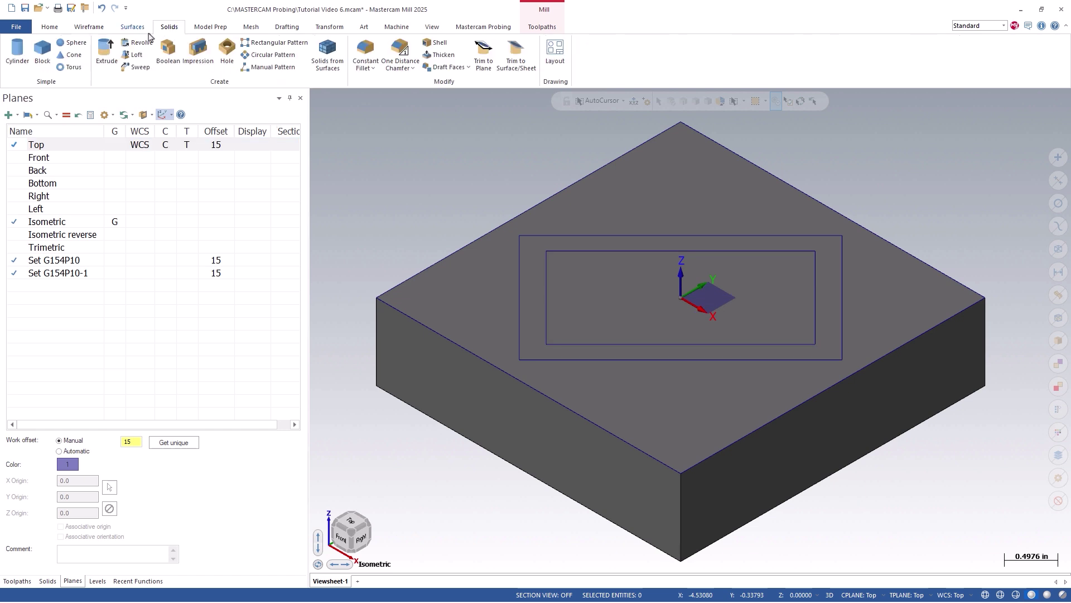
left_click(108, 59)
left_click(533, 235)
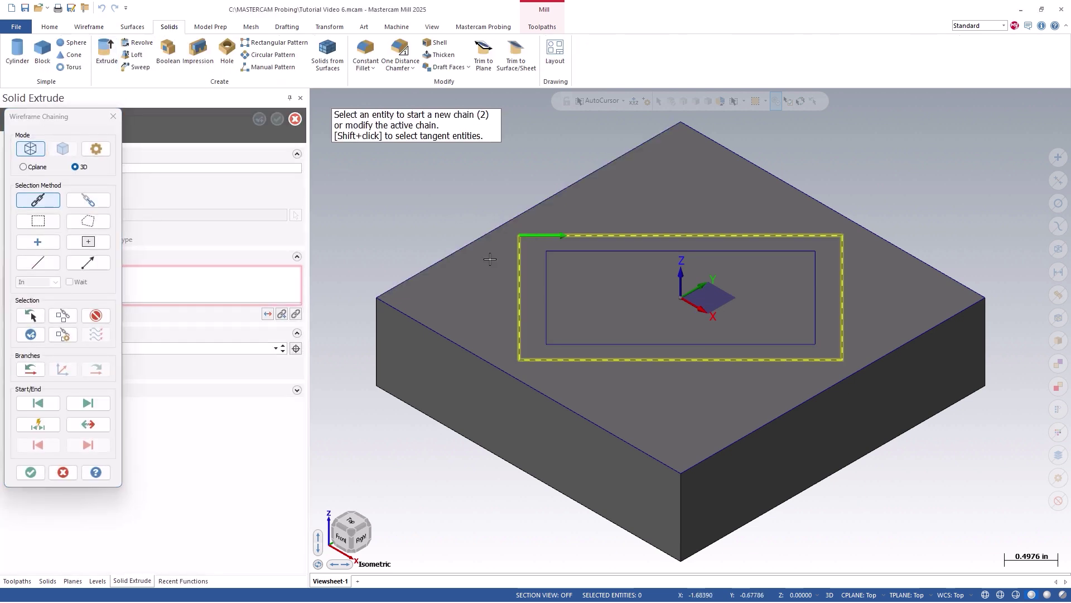
left_click(31, 472)
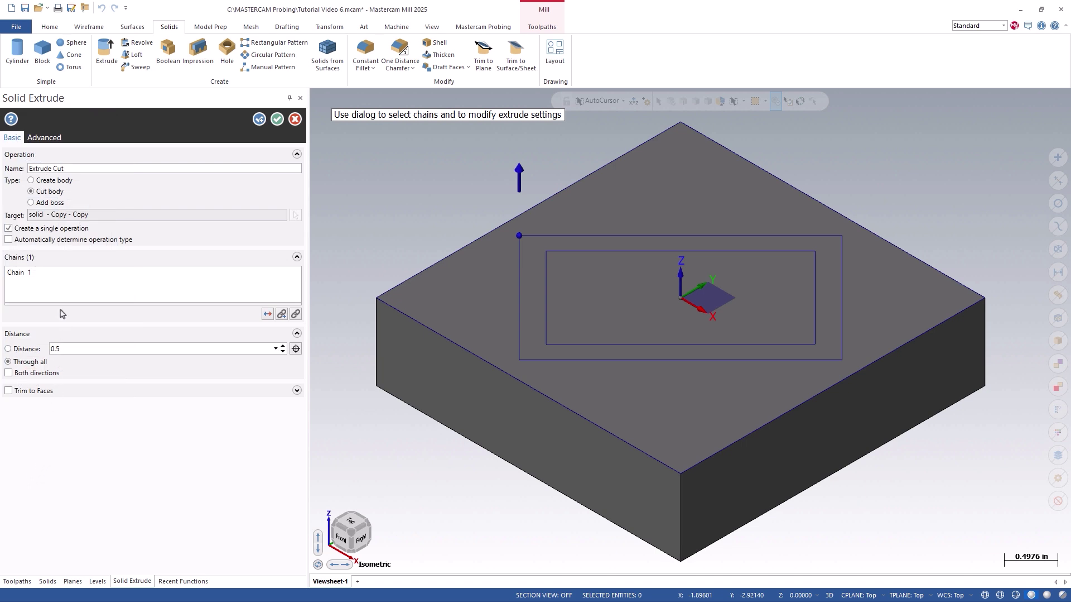
left_click(54, 206)
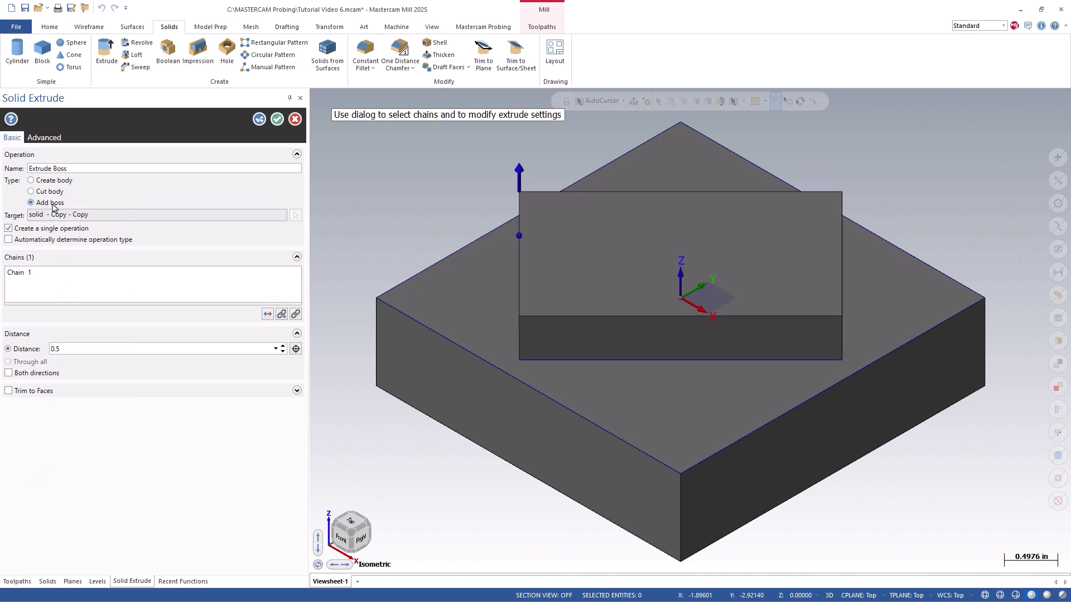
double_click(84, 349)
left_click(261, 122)
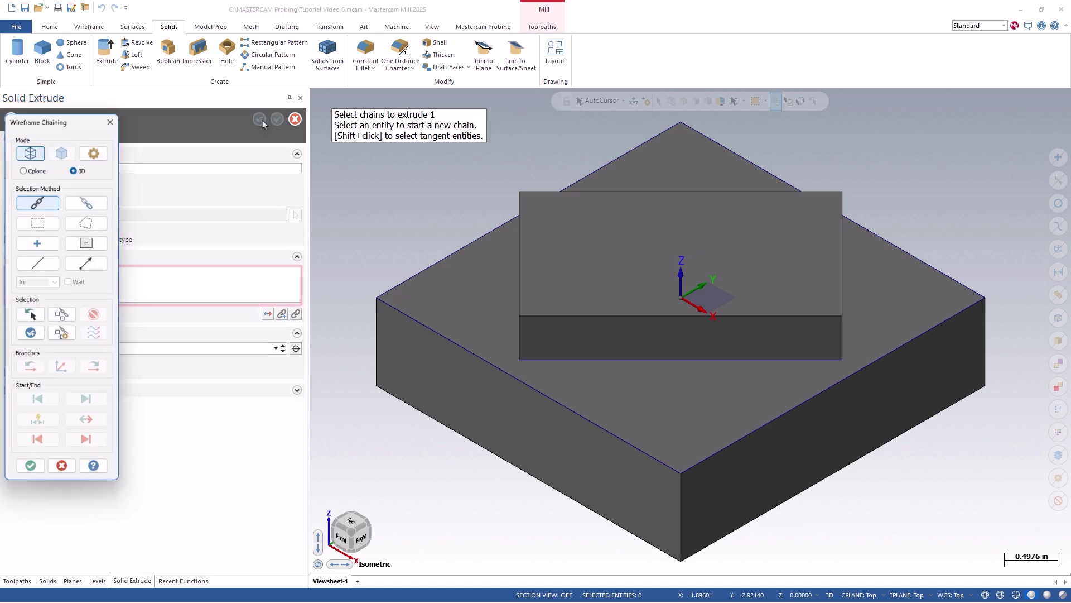
Set the inner rectangle's extrusion to cut body, through all.
left_click(584, 252)
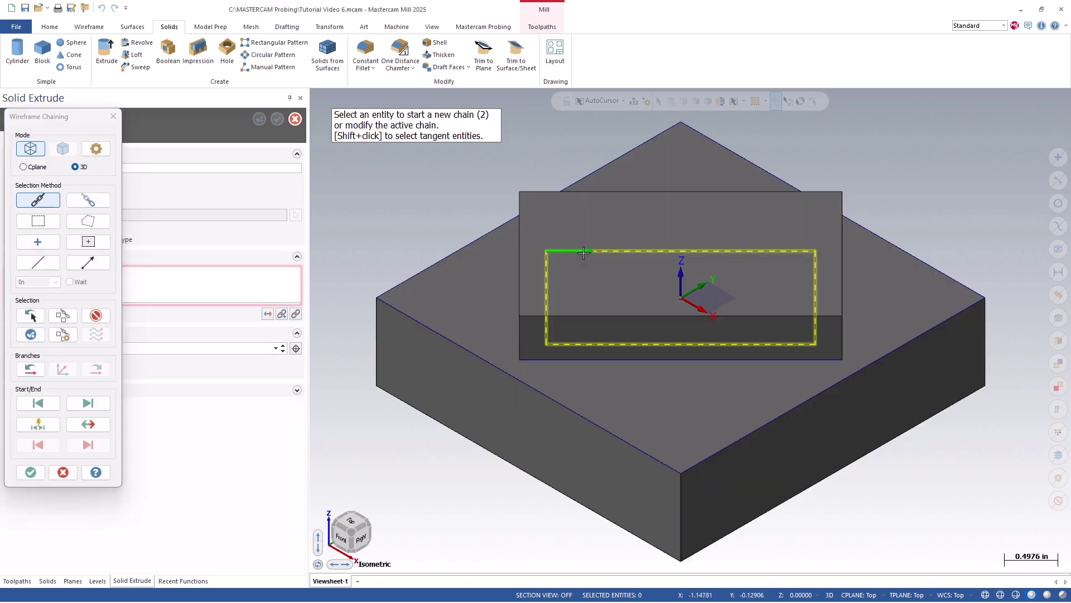
left_click(31, 472)
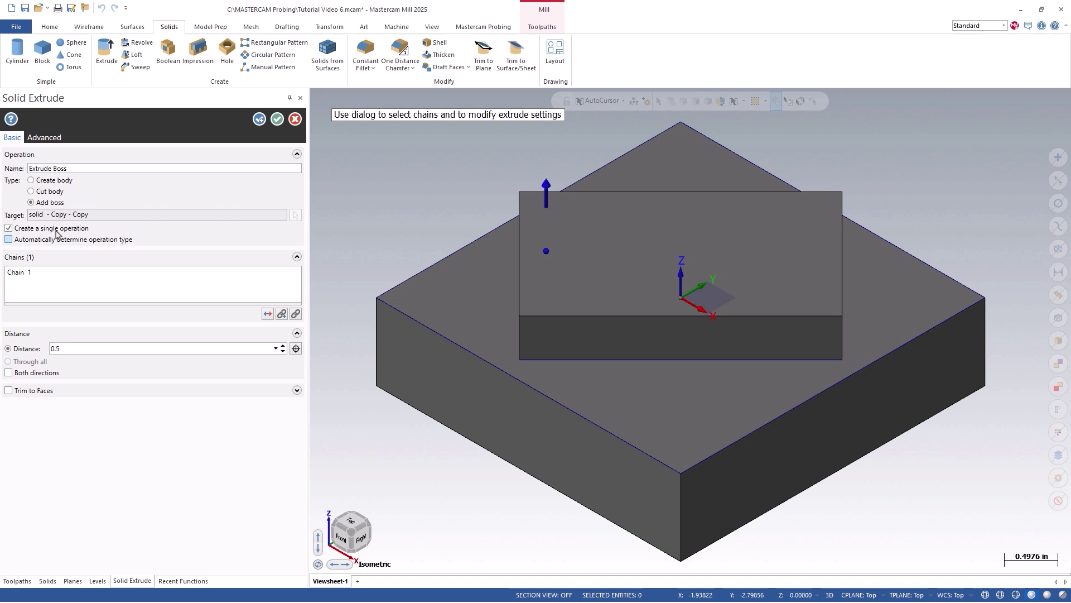
left_click(31, 191)
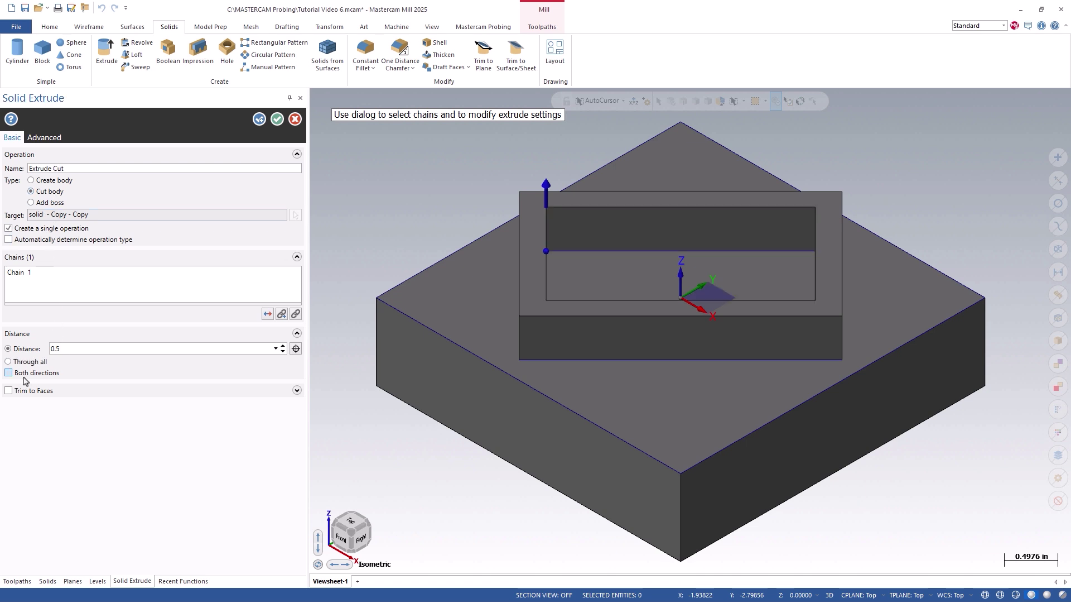
left_click(28, 362)
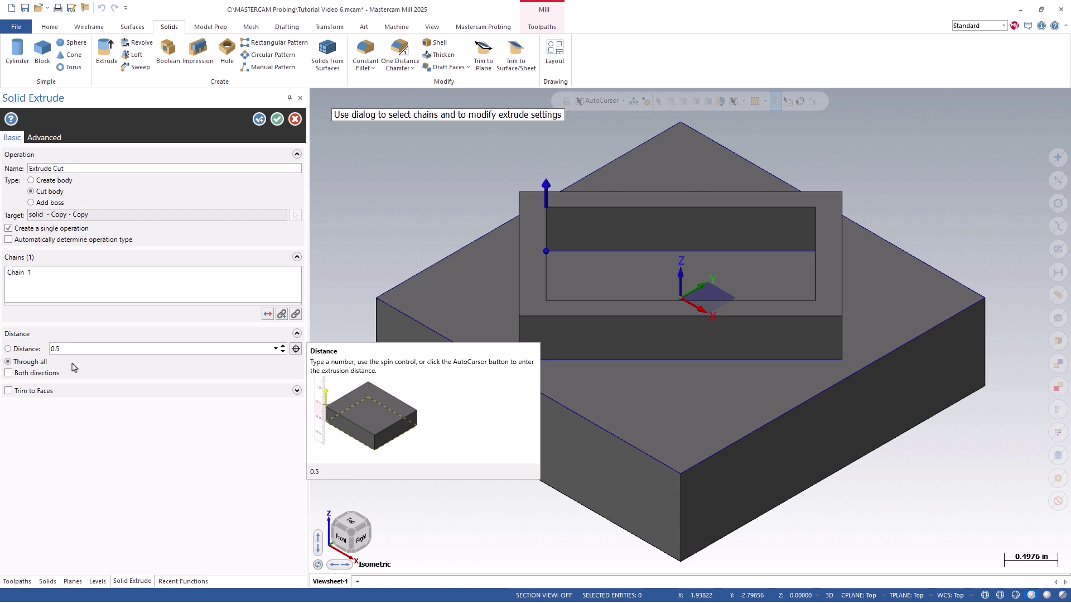
Confirm the through-all extrude cut so the inner rectangle opens through the boss.
left_click(277, 119)
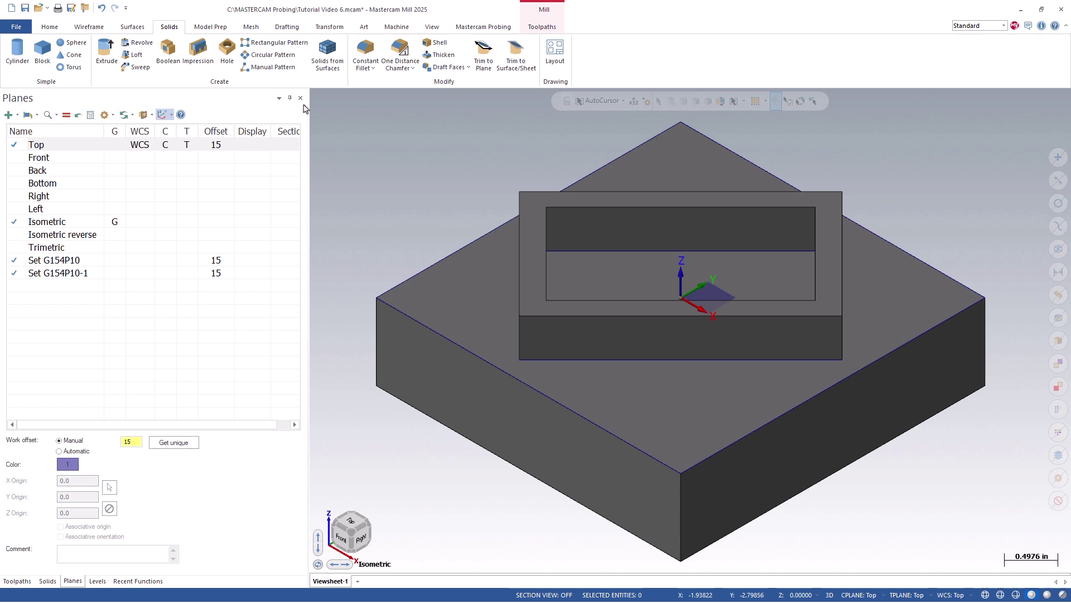
Create an Angled Width Outside (O9822) probing cycle with comment 'Set G154P10'.
left_click(477, 27)
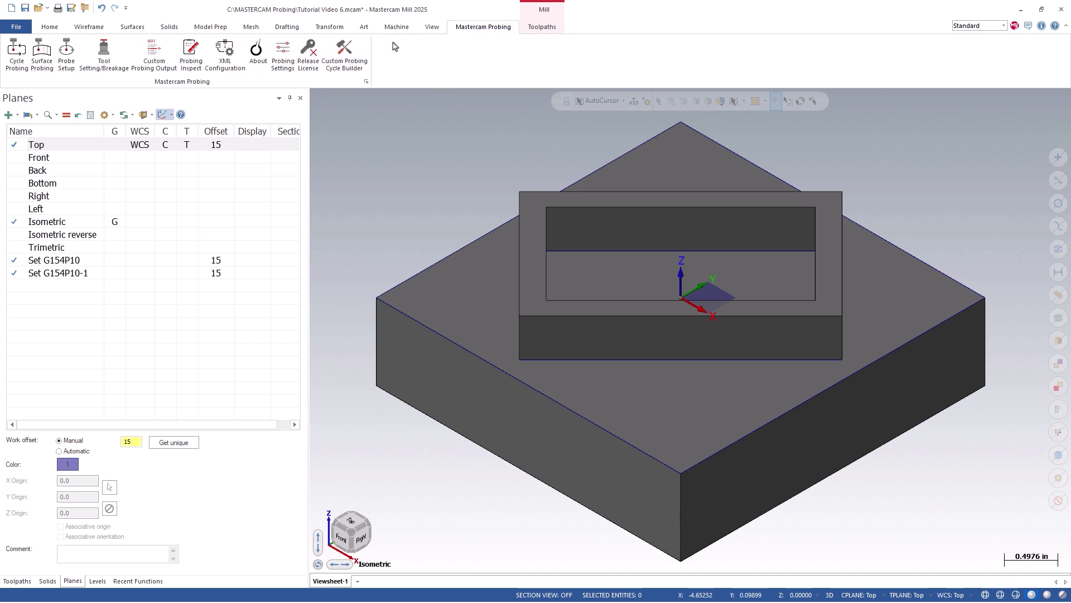
left_click(17, 53)
mouse_move(101, 85)
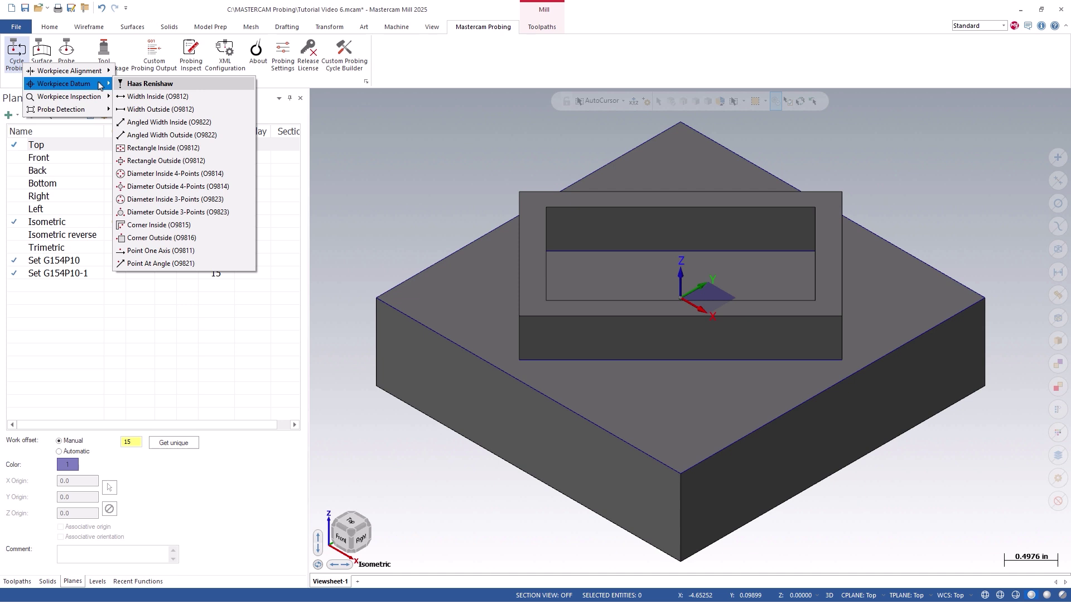
mouse_move(223, 139)
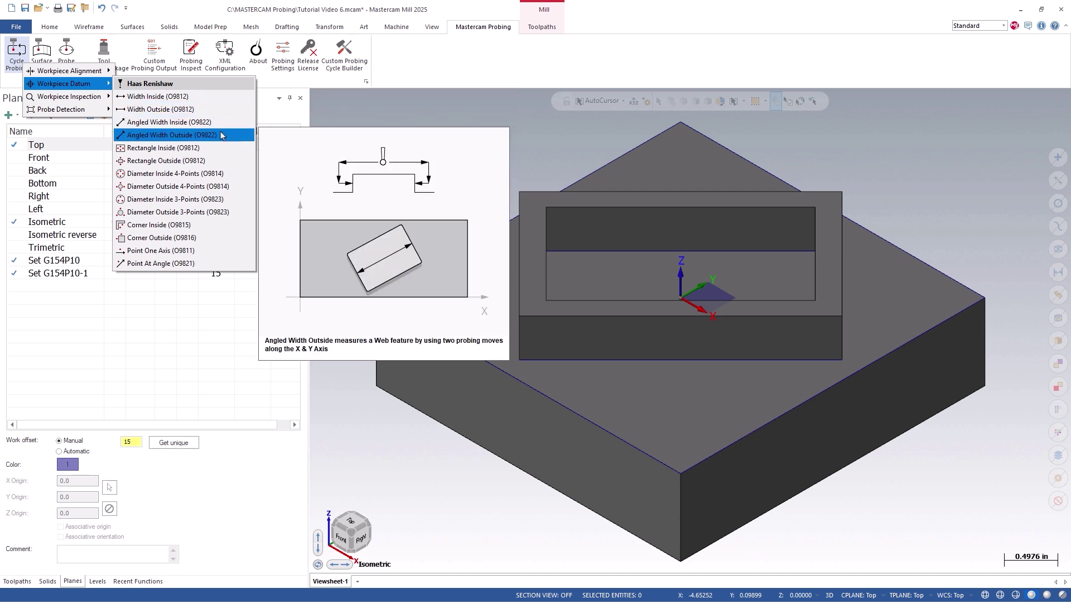
left_click(223, 137)
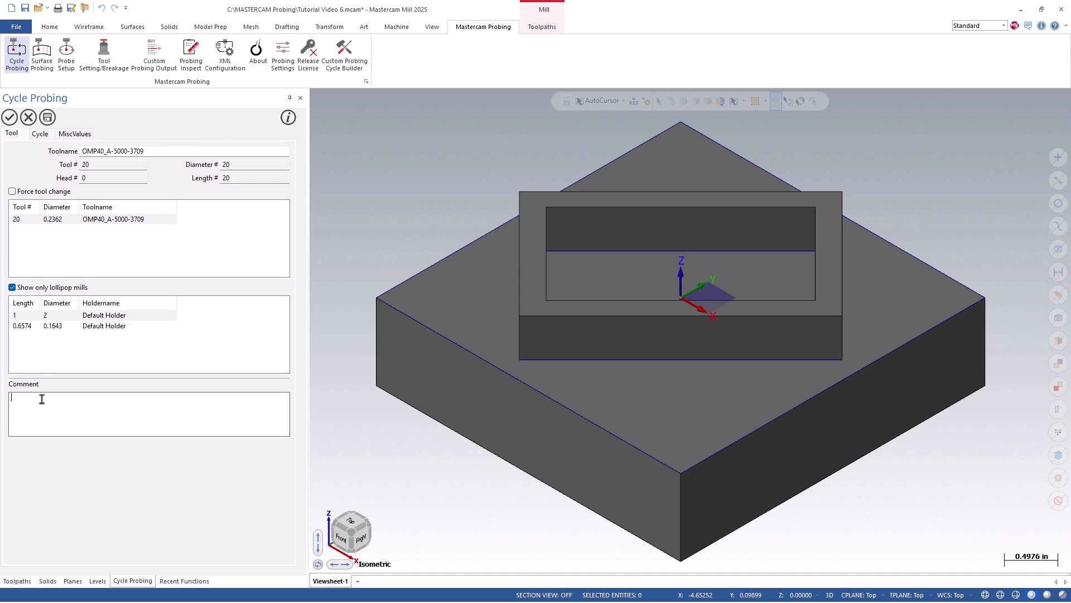
left_click(42, 399)
type("Set G154P10")
Pick the web's two outer side edges as cycle geometry, giving width 3.0 at 135°.
left_click(40, 134)
right_click(48, 179)
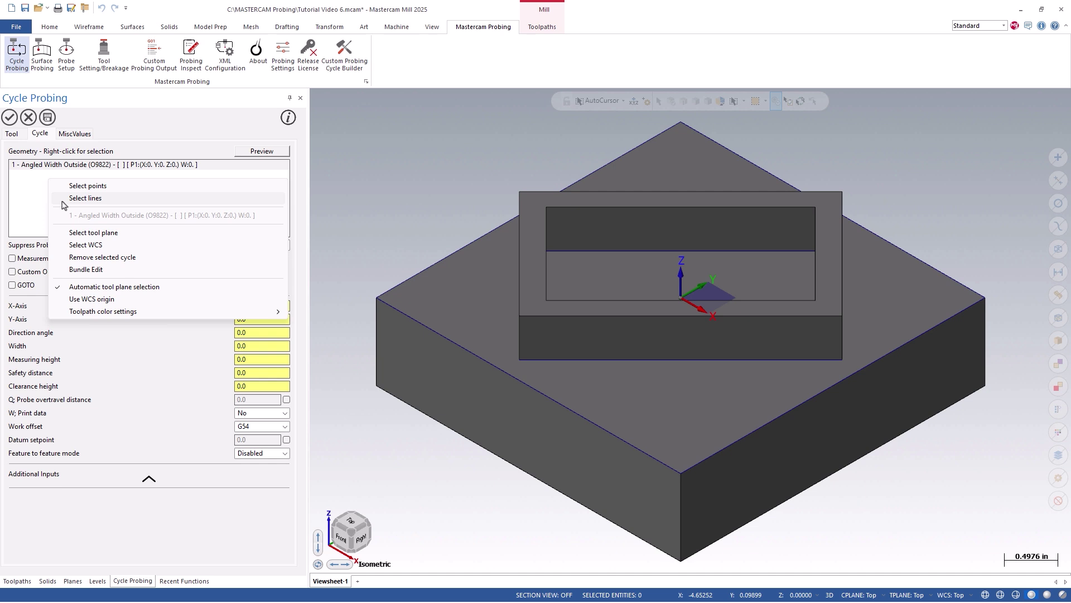
left_click(85, 199)
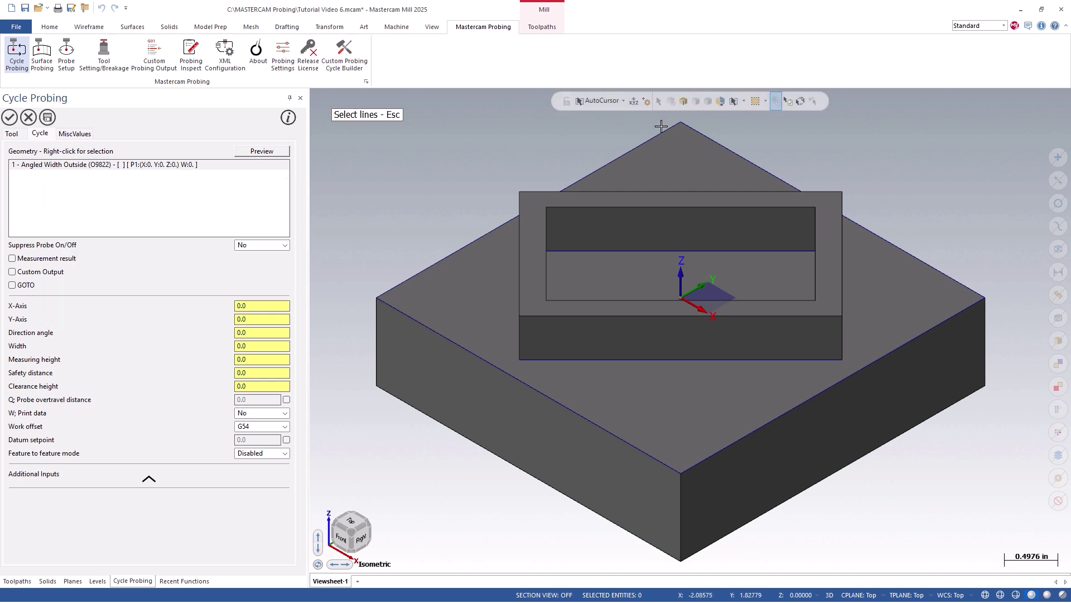
middle_click_drag(661, 127, 635, 324)
middle_click_drag(755, 330, 775, 337)
left_click(884, 339)
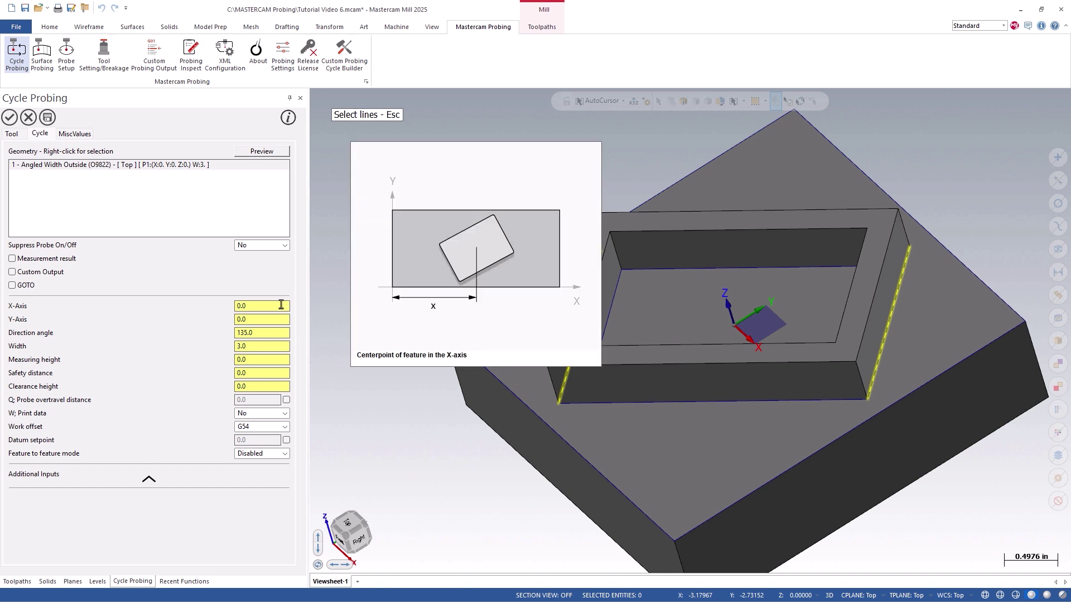
Enter 0.25 as the measuring height so the geometry shows Z:0.25.
mouse_move(282, 318)
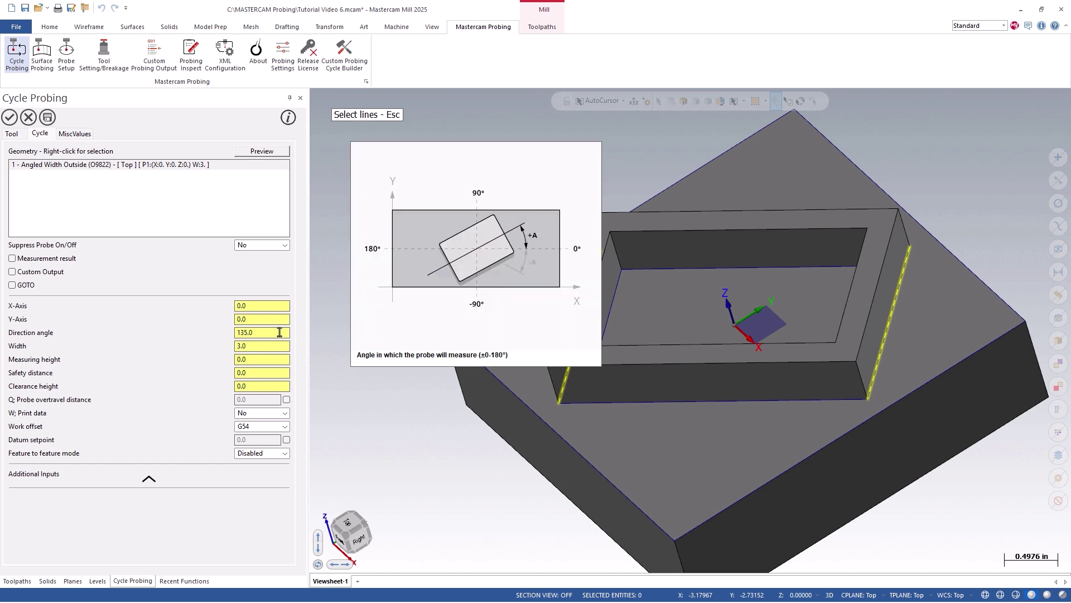
mouse_move(282, 346)
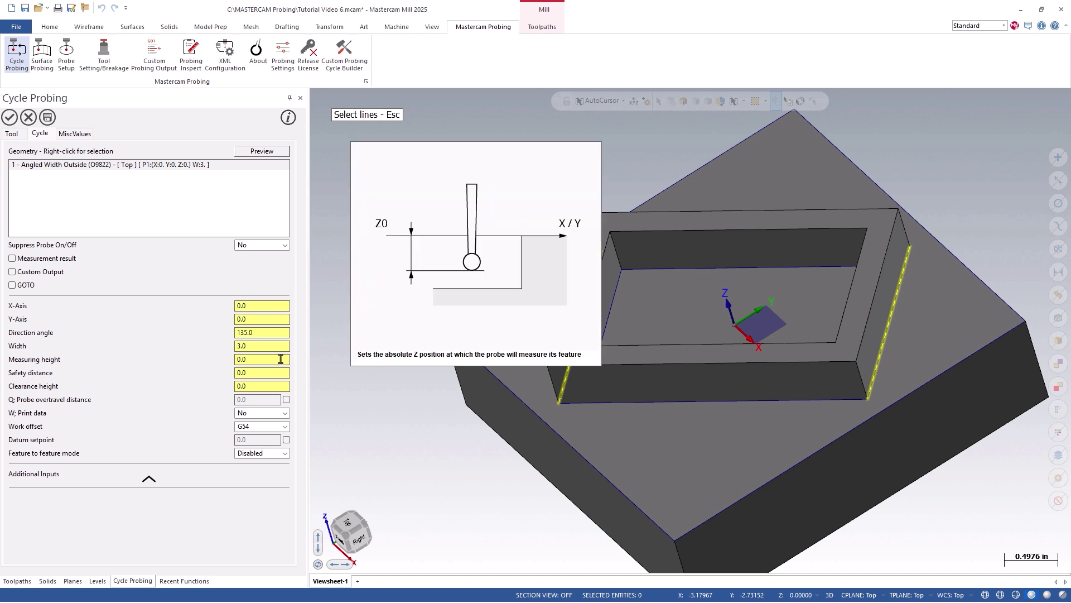
mouse_move(277, 385)
left_click(247, 359)
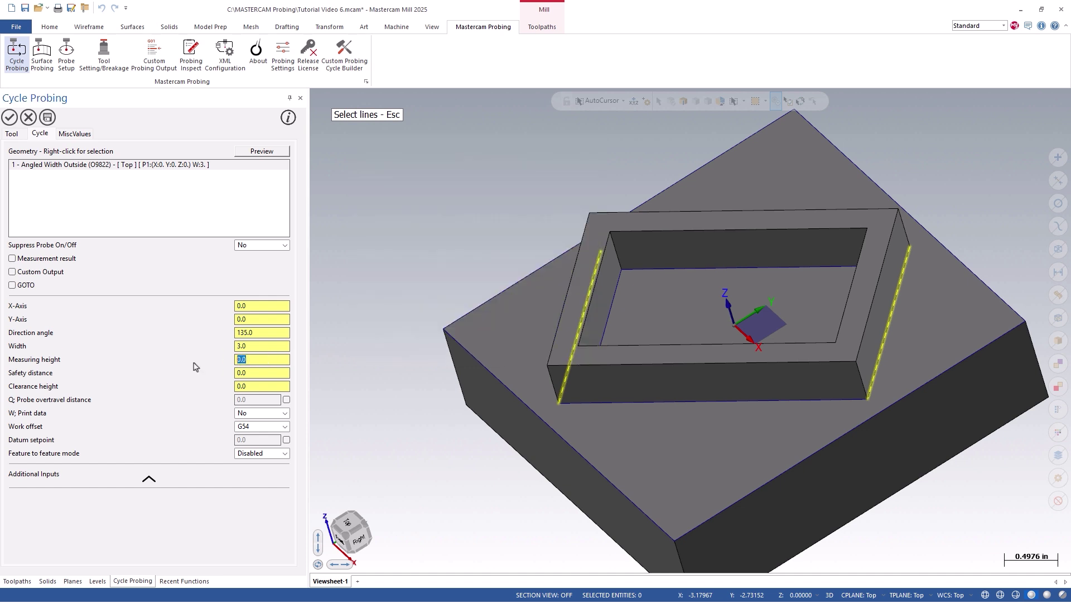
type("0.25")
key("Tab")
right_click(246, 360)
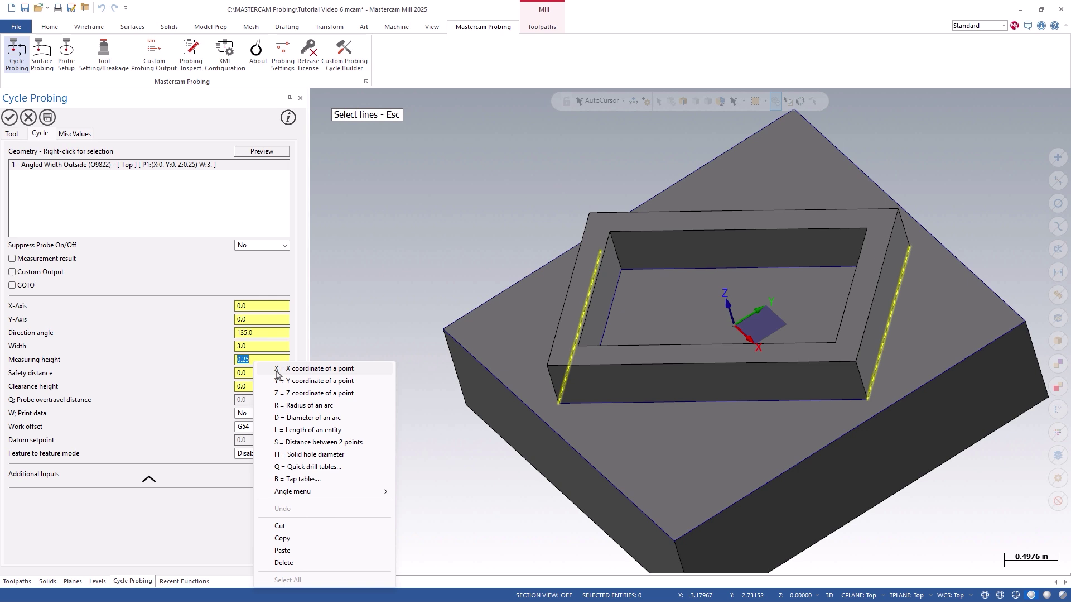
left_click(303, 354)
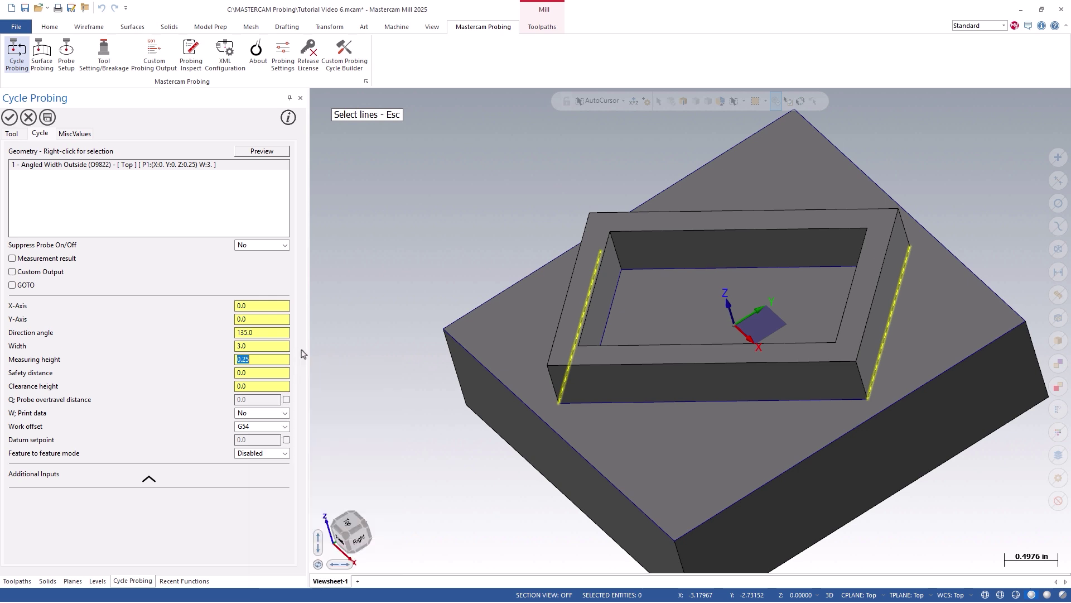
mouse_move(271, 355)
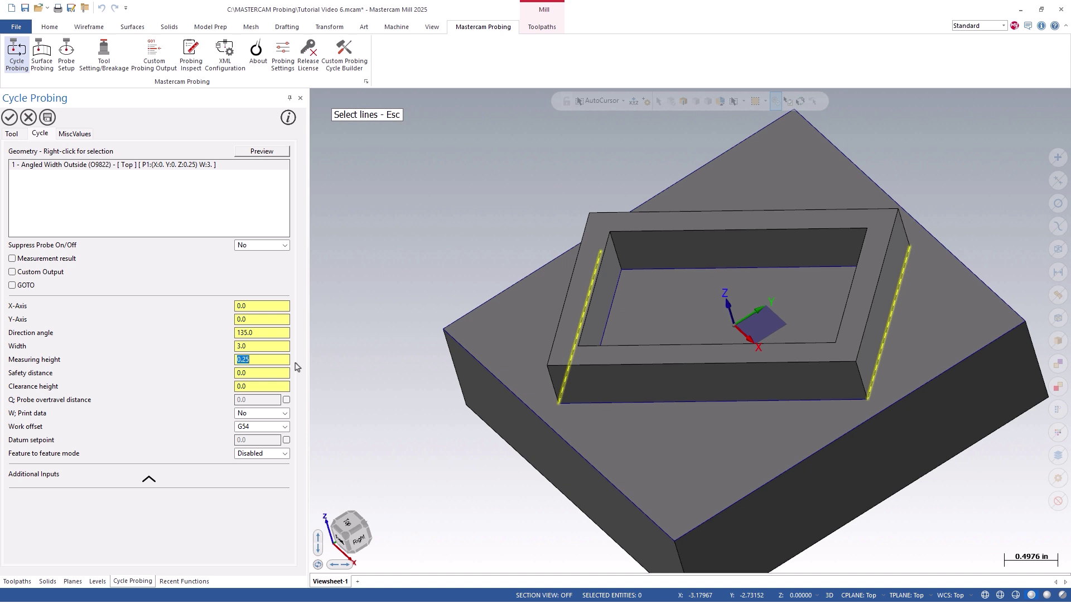
Set safety distance to 0.25 and clearance height to 1.0.
key("Tab")
type("0.25")
key("Tab")
type("1.0")
key("Tab")
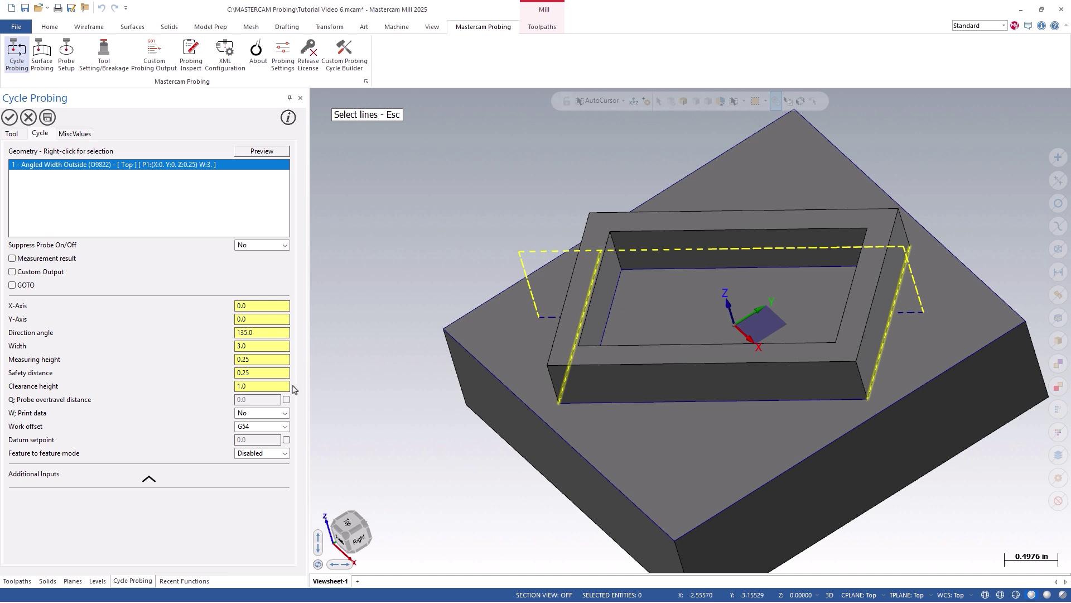
Enable Q overtravel of 0.125 and choose work offset G154 P10.
left_click(287, 401)
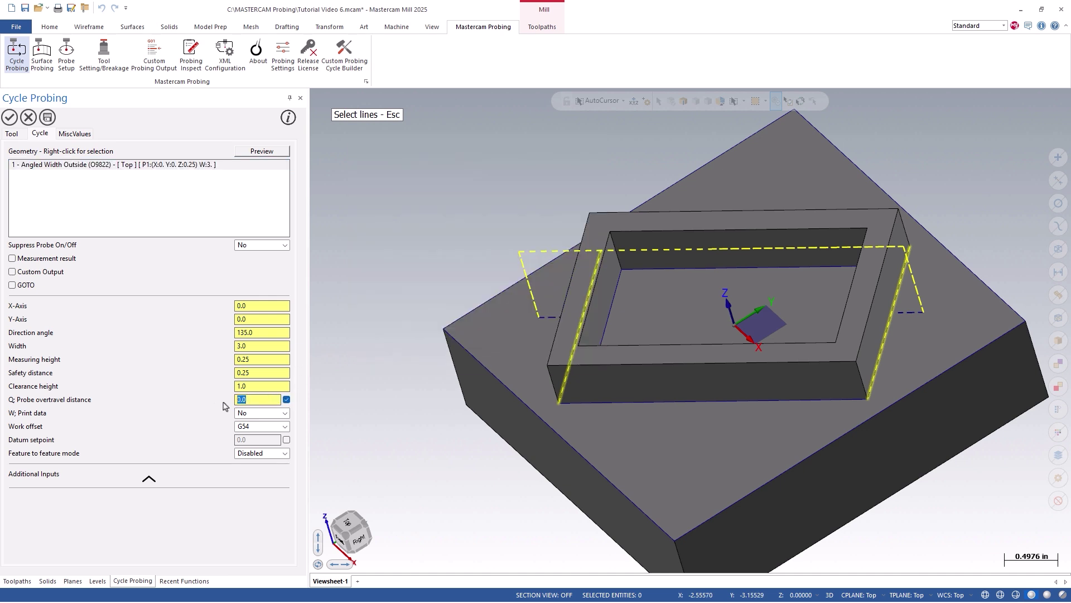
type(".125")
key("Return")
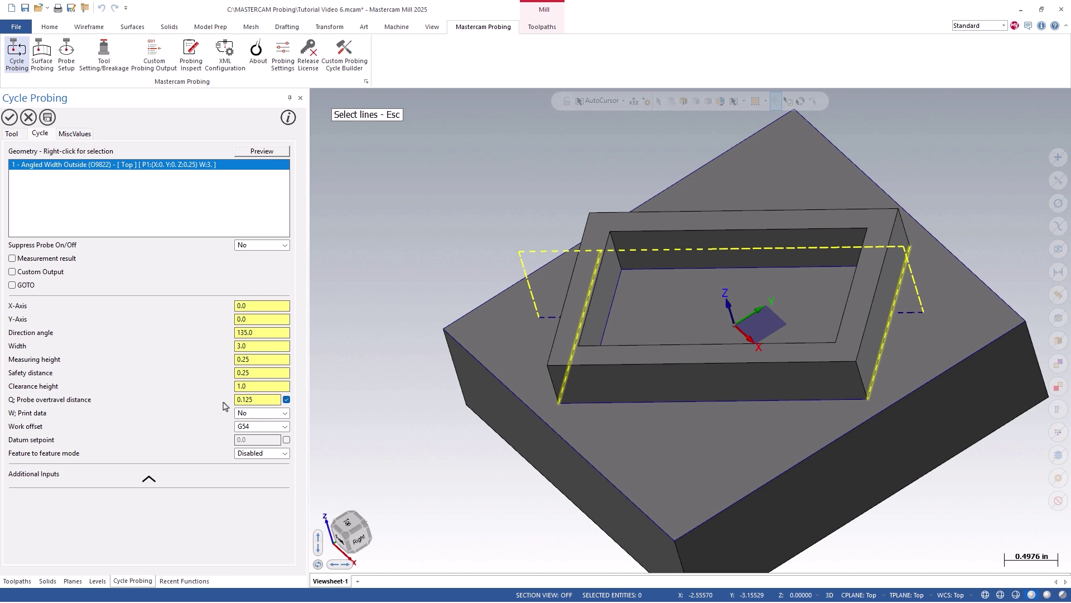
left_click(256, 426)
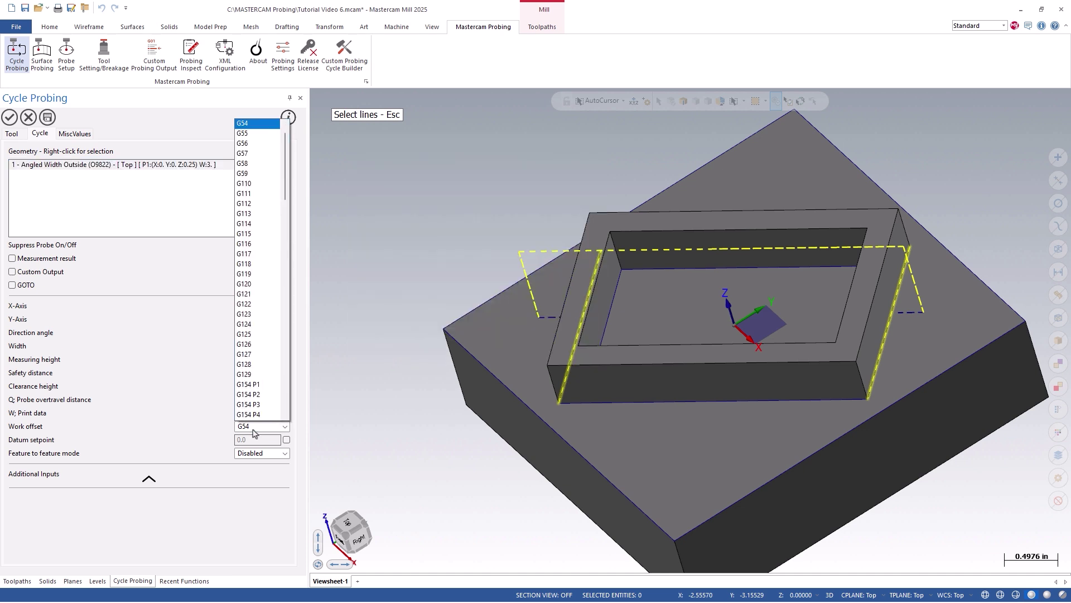
scroll(262, 413, "down", 2)
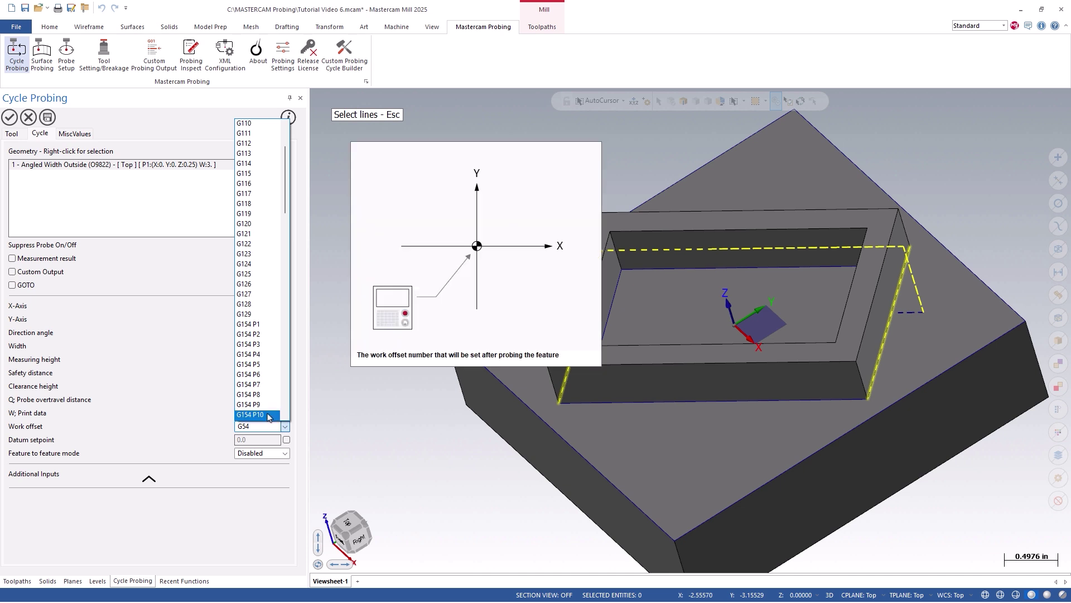
left_click(269, 415)
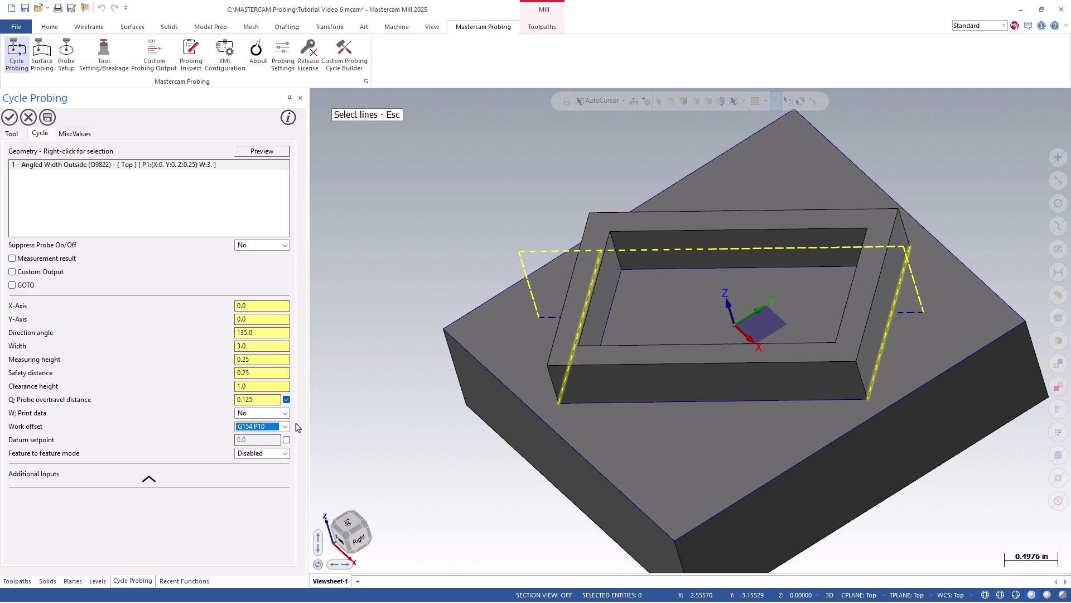
Leave the datum setpoint shift switched off and review the probe suppression choices.
mouse_move(287, 420)
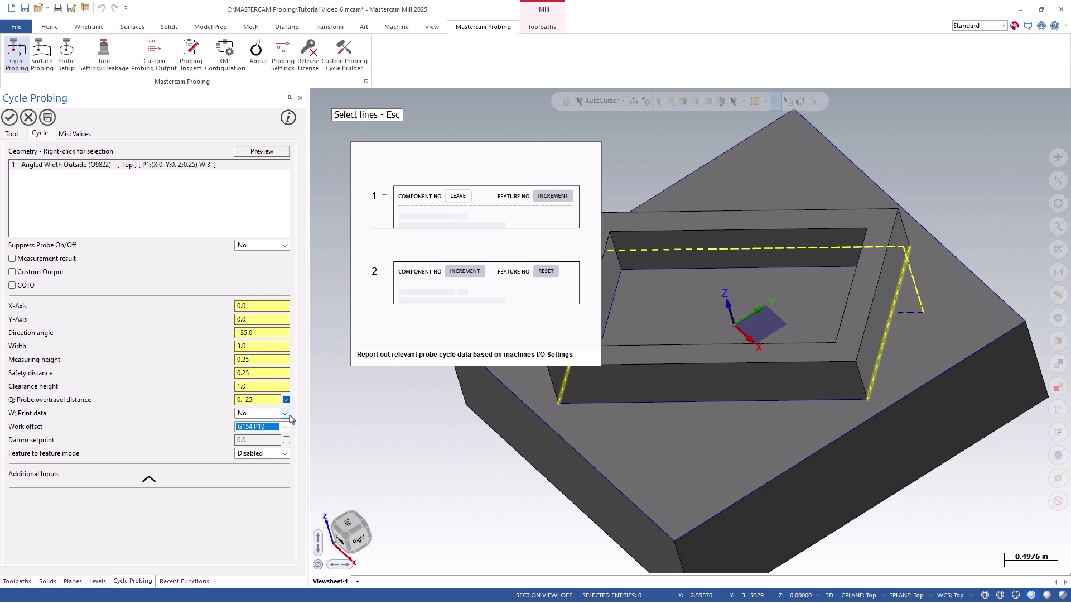
left_click(287, 440)
mouse_move(286, 441)
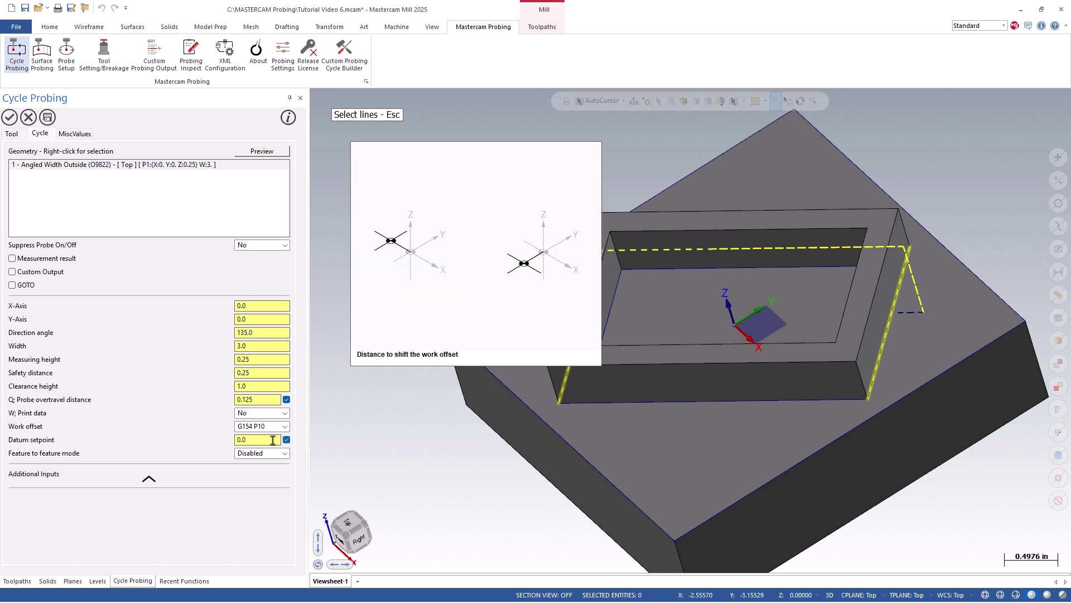
left_click(286, 439)
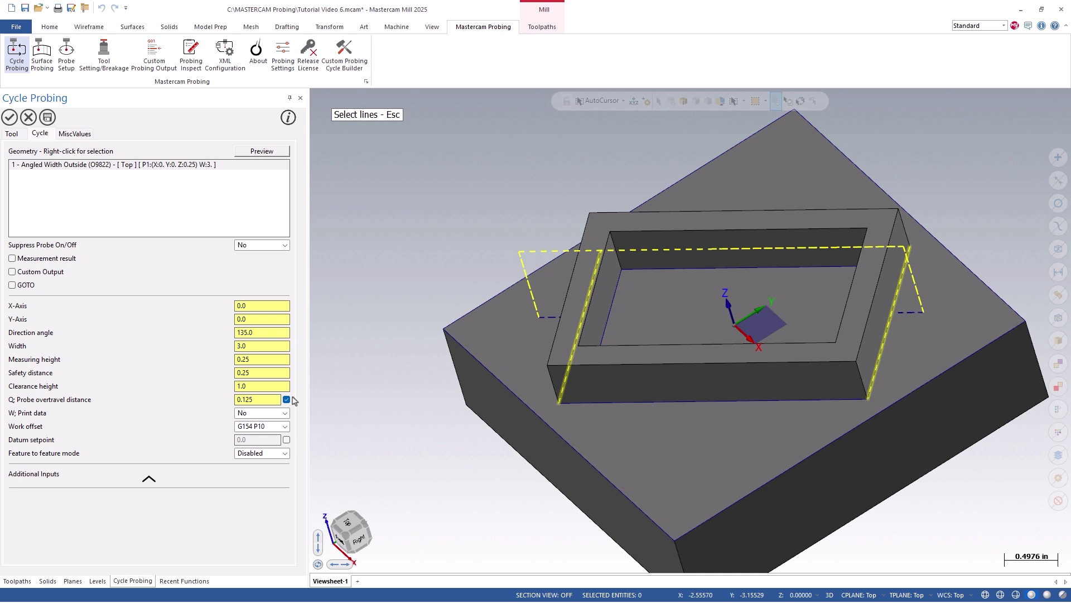
left_click(285, 246)
Keep probe suppression at No and output Actual: Width to #800, Deviation: Width to #801.
left_click(285, 246)
left_click(64, 260)
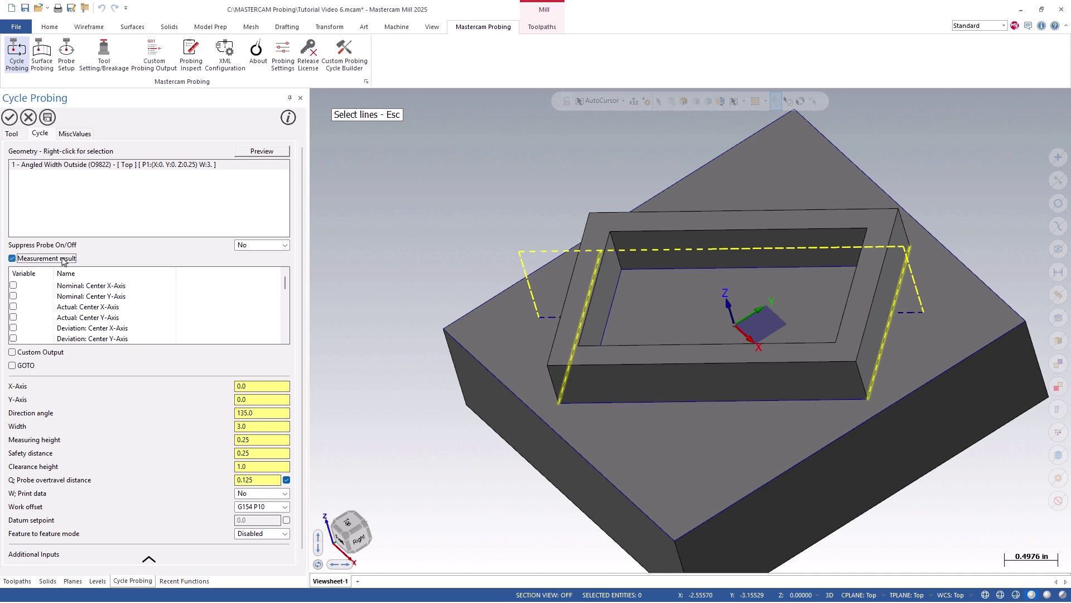
scroll(33, 304, "down", 3)
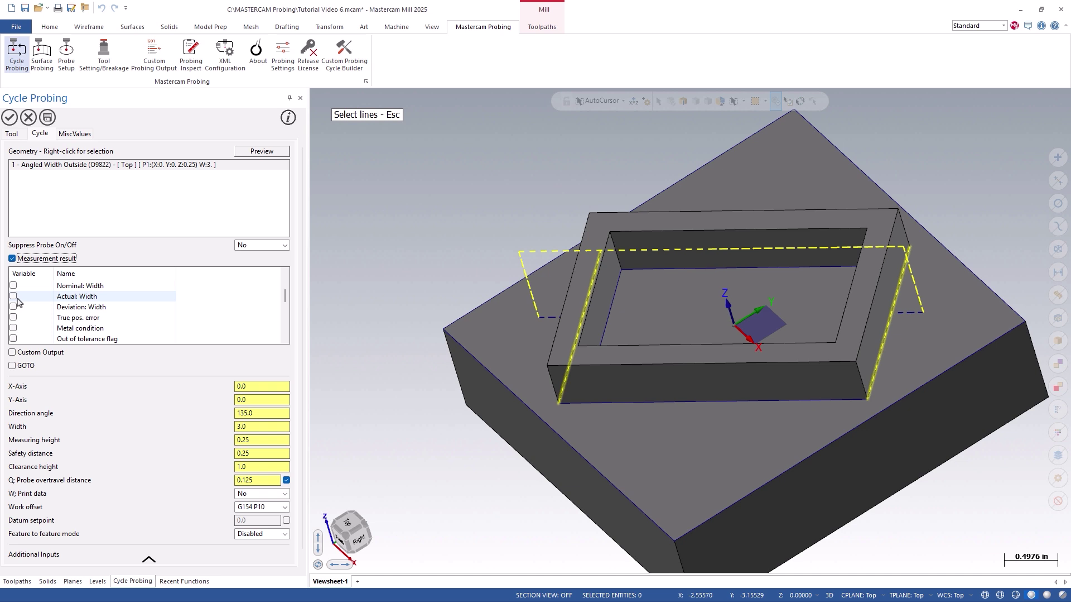
left_click(13, 295)
left_click(13, 306)
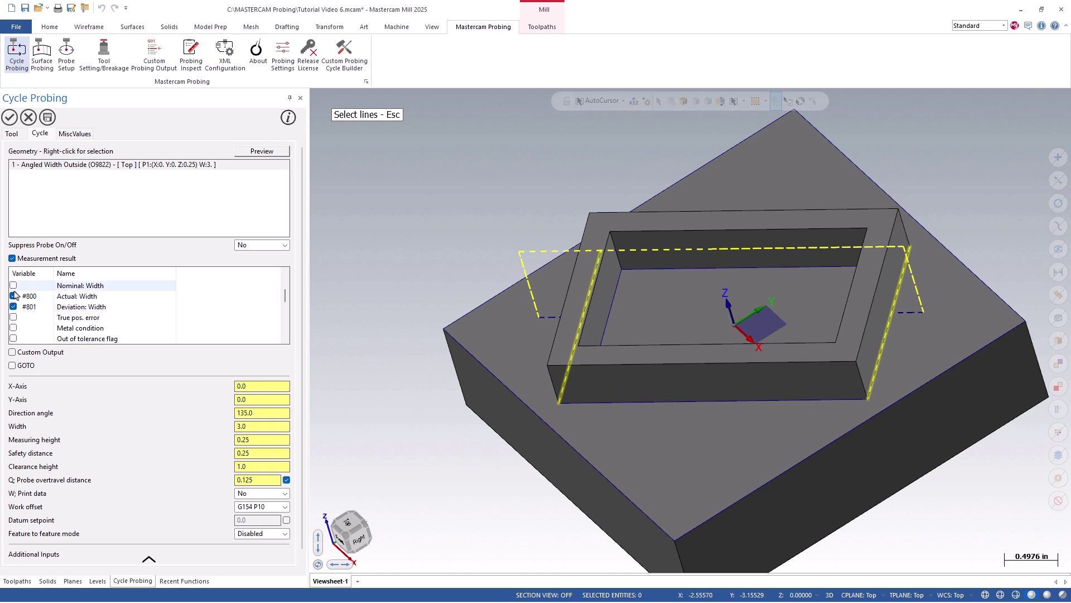
Accept the cycle and backplot the new Angled Width Outside operation 12.
left_click(10, 118)
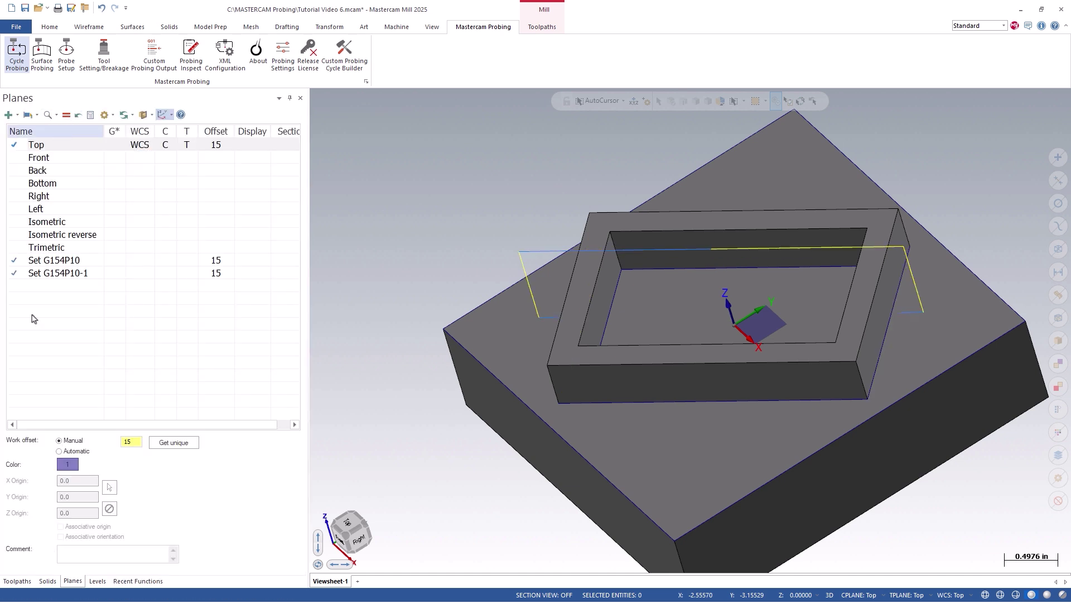
left_click(17, 581)
left_click(85, 116)
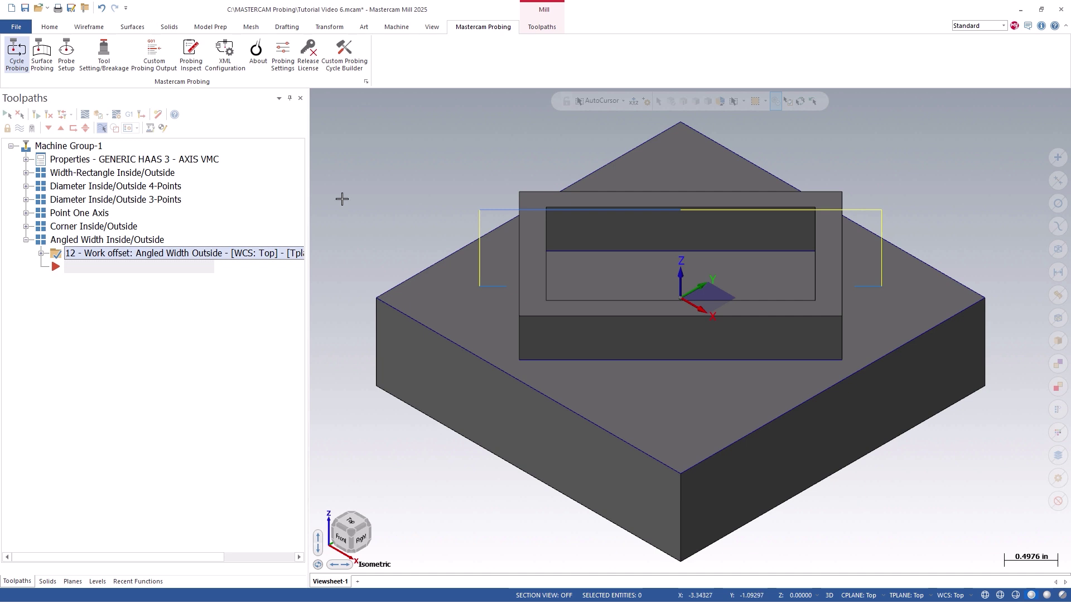
Add an Angled Width Inside (O9822) probing cycle commented 'Set G154P10' and show its cycle parameters.
left_click(19, 69)
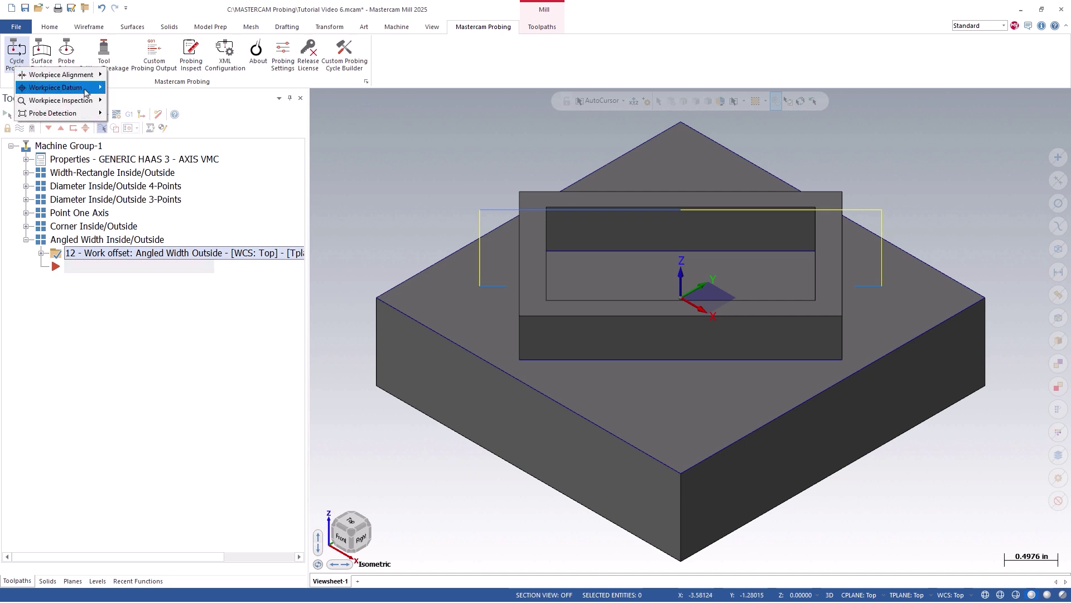
mouse_move(89, 94)
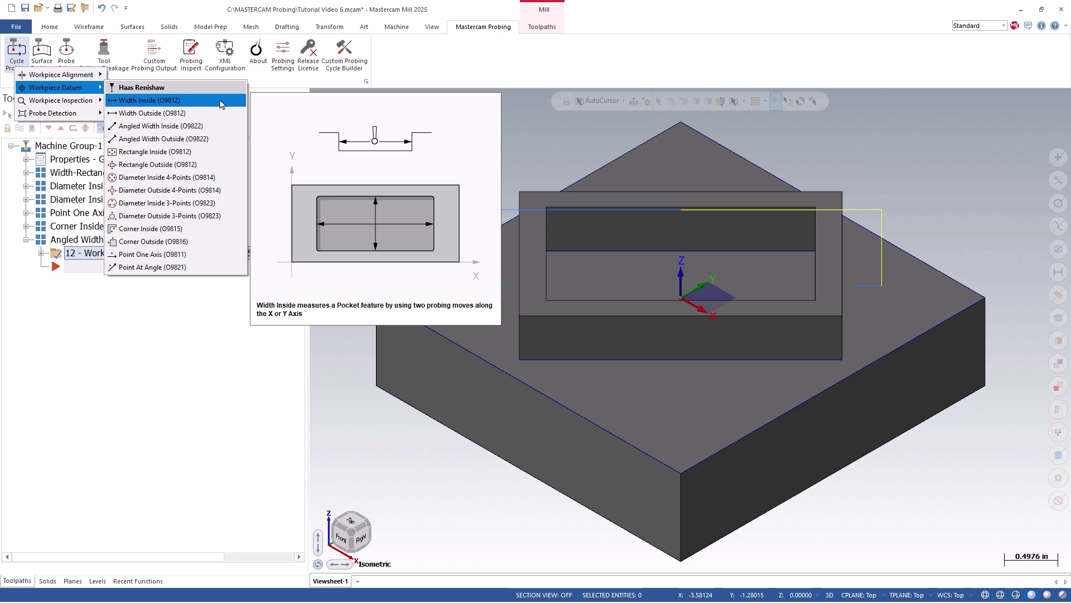
left_click(216, 129)
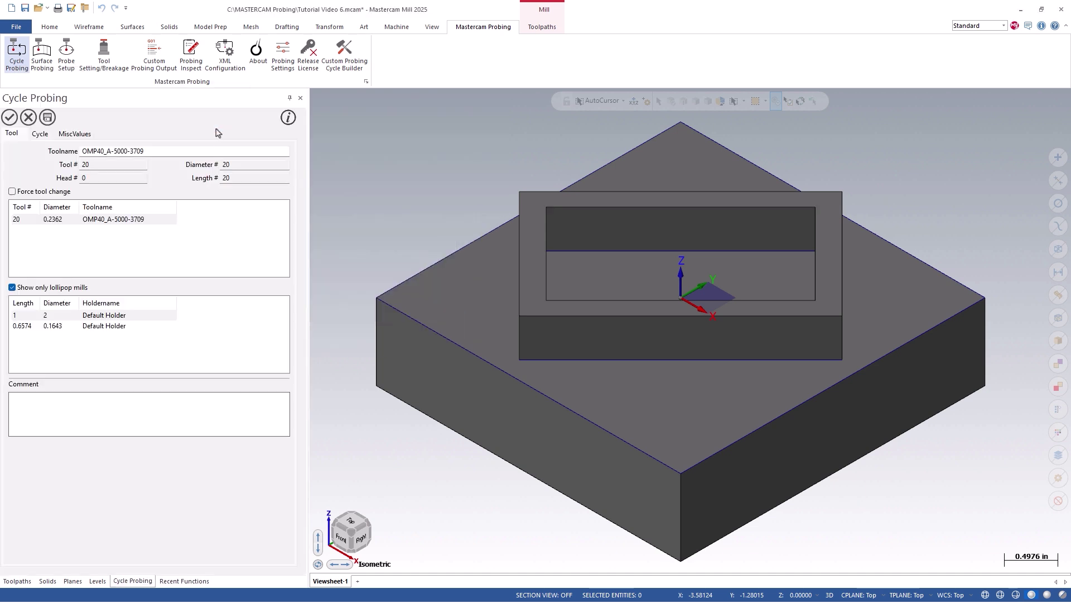
left_click(72, 405)
type("Set G154P10")
left_click(40, 136)
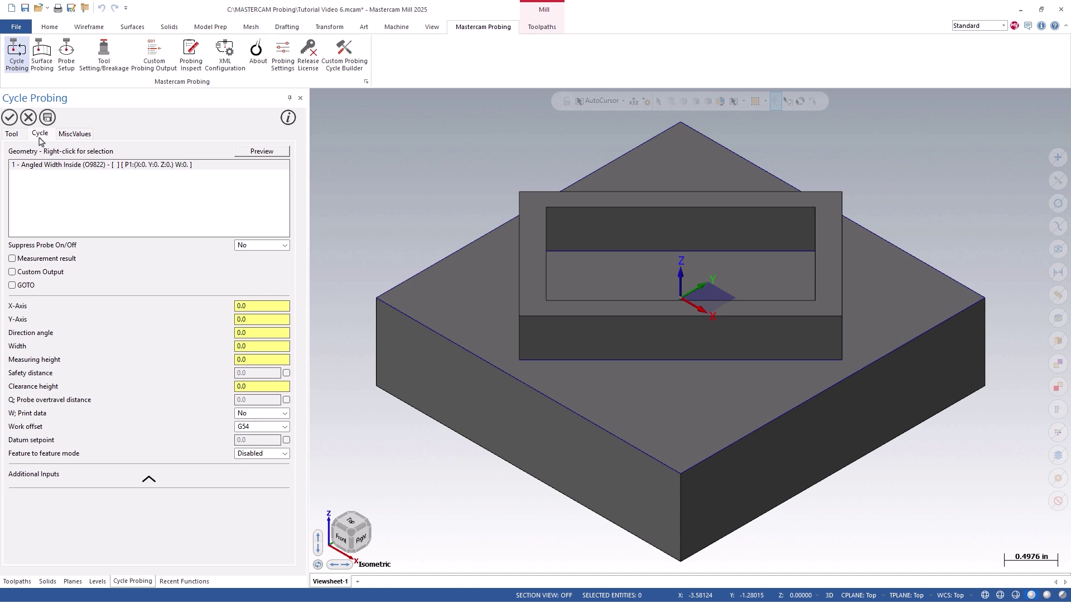
Pick both inner pocket wall lines as geometry, giving direction angle -45.0 and width 2.5.
right_click(40, 187)
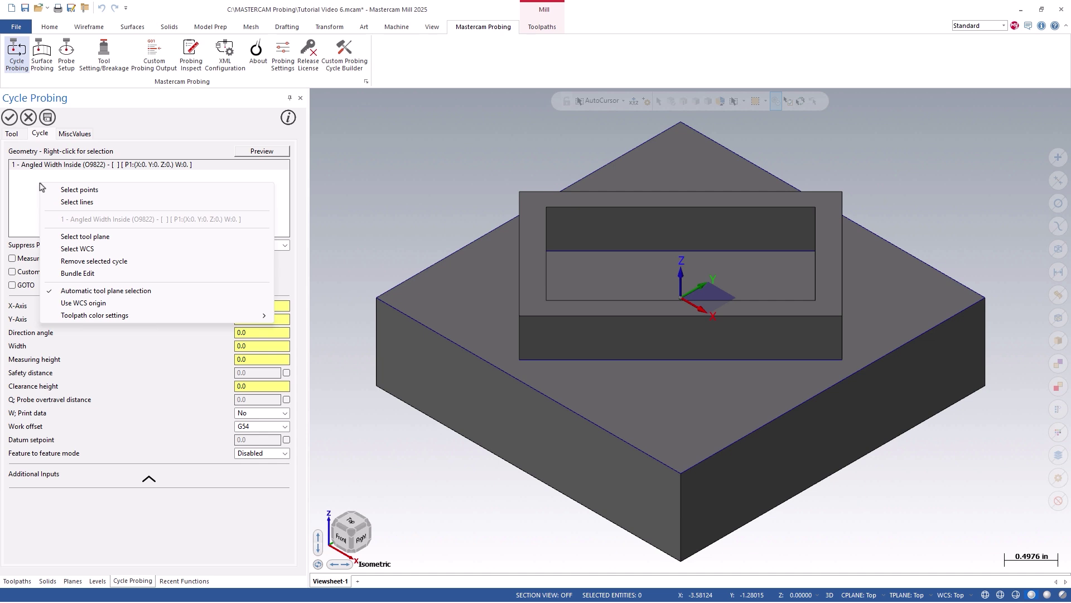
left_click(72, 202)
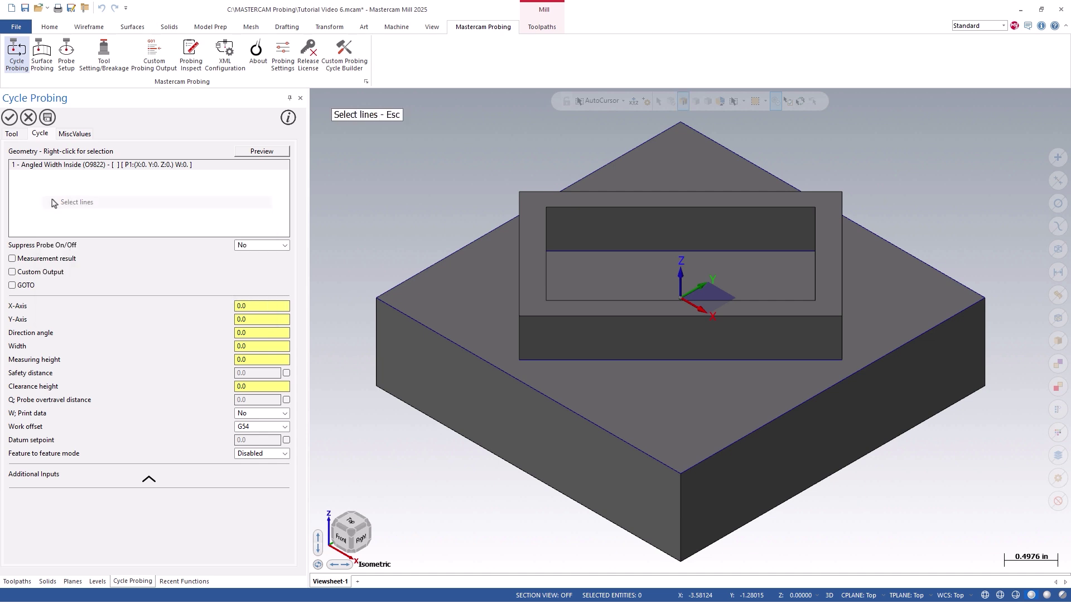
middle_click_drag(695, 152, 643, 289)
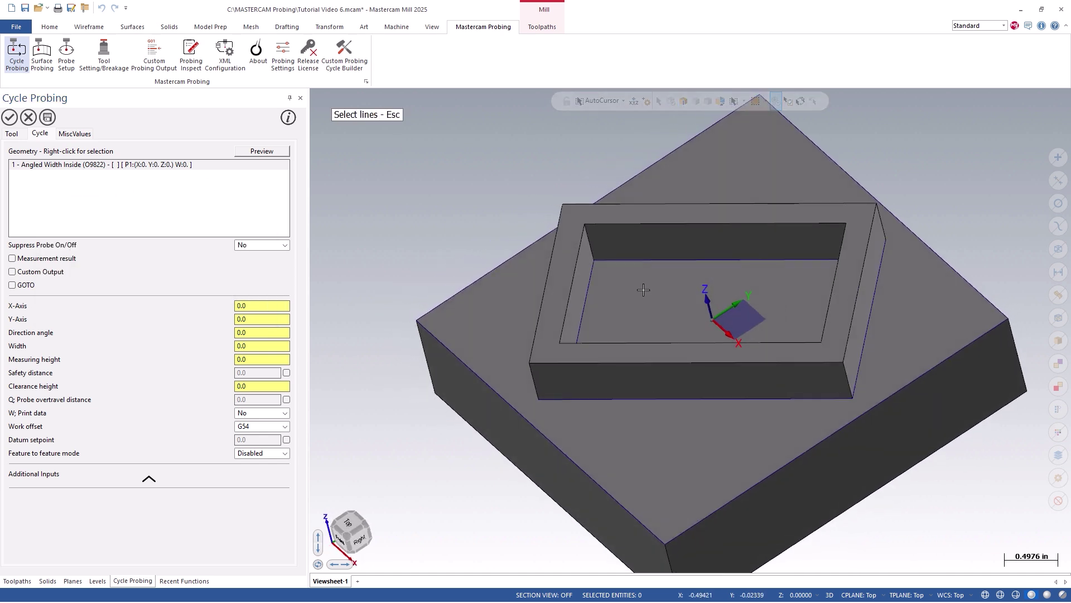
left_click(586, 293)
right_click(481, 246)
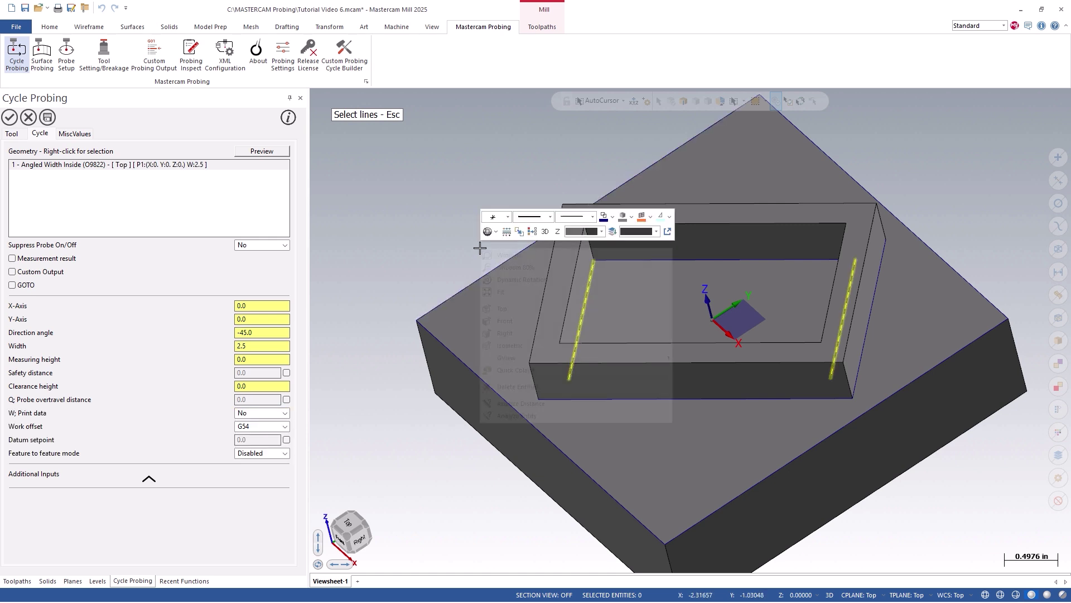
left_click(516, 347)
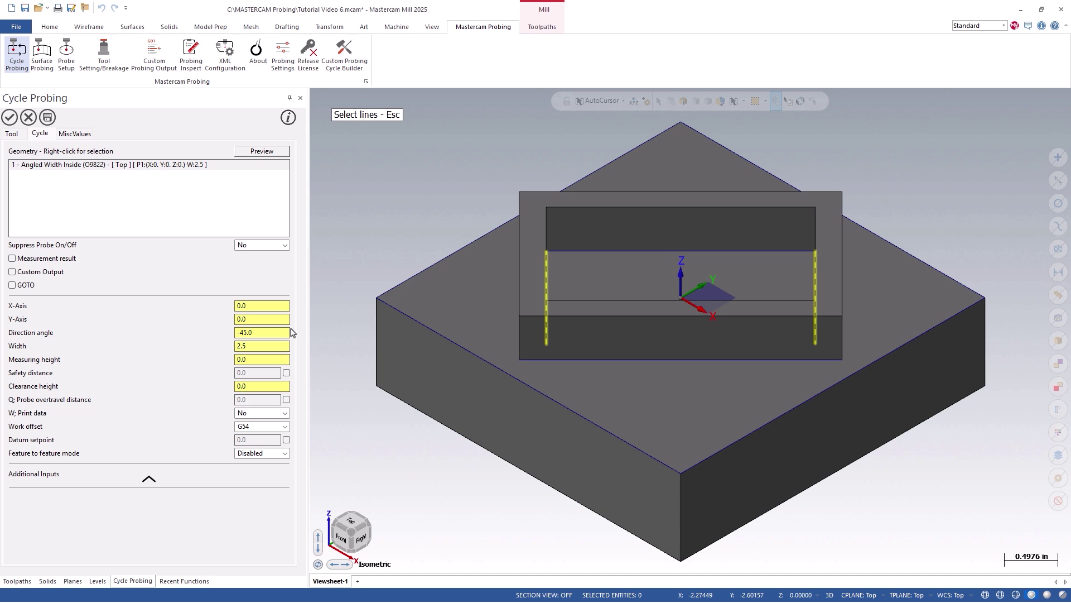
Set measuring height 0.25, clearance 1.0 and probe overtravel 0.125.
left_click(266, 360)
type(".25")
key("Tab")
type("1")
key("Tab")
left_click(286, 399)
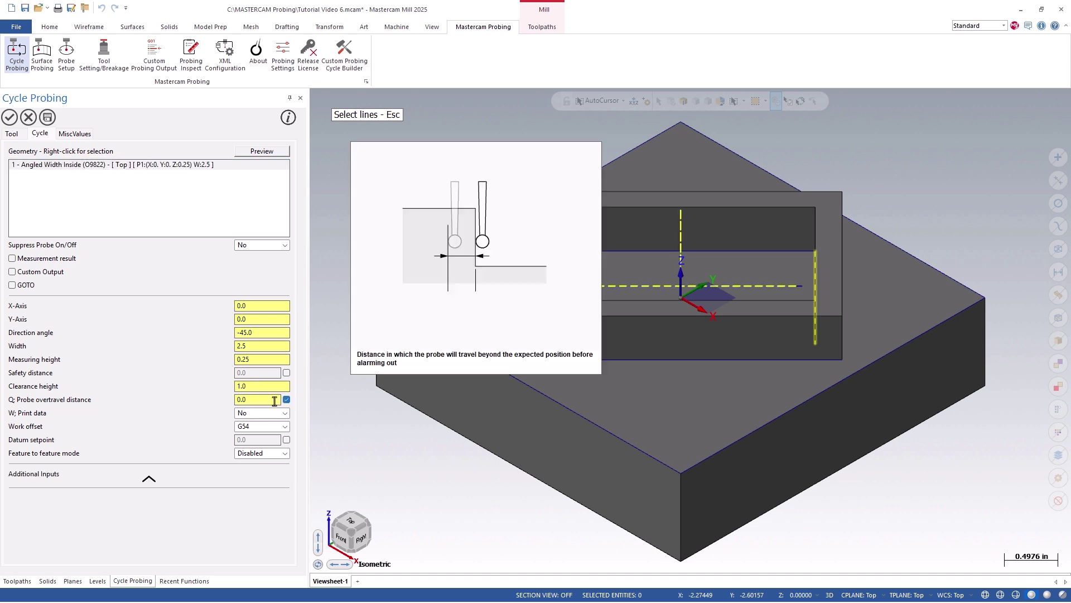
type(".125")
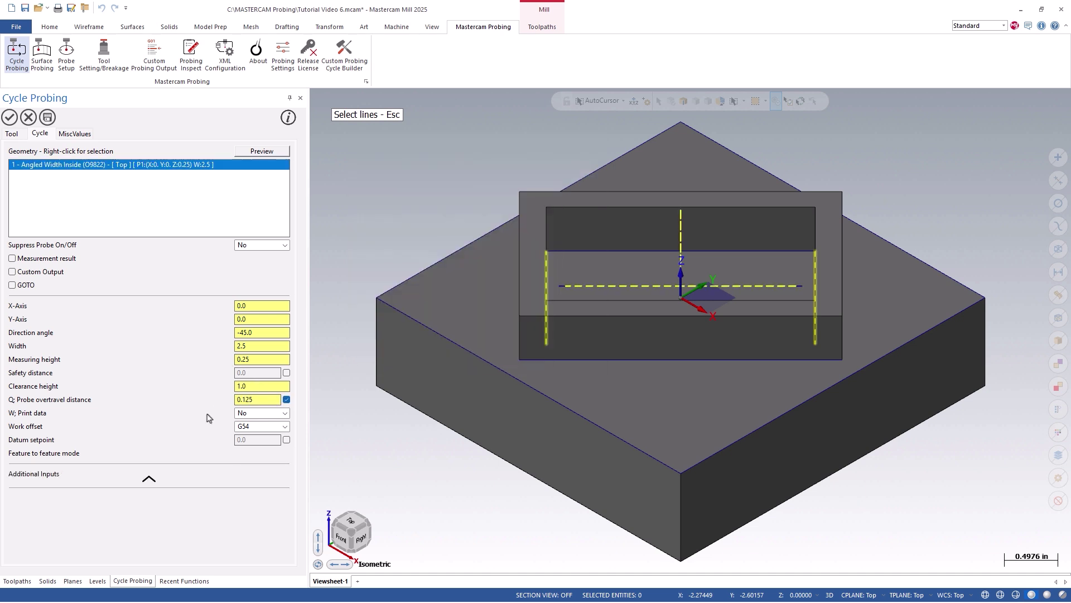
Use work offset G154 P10 and record Actual Width and Width Deviation measurement results.
left_click(249, 427)
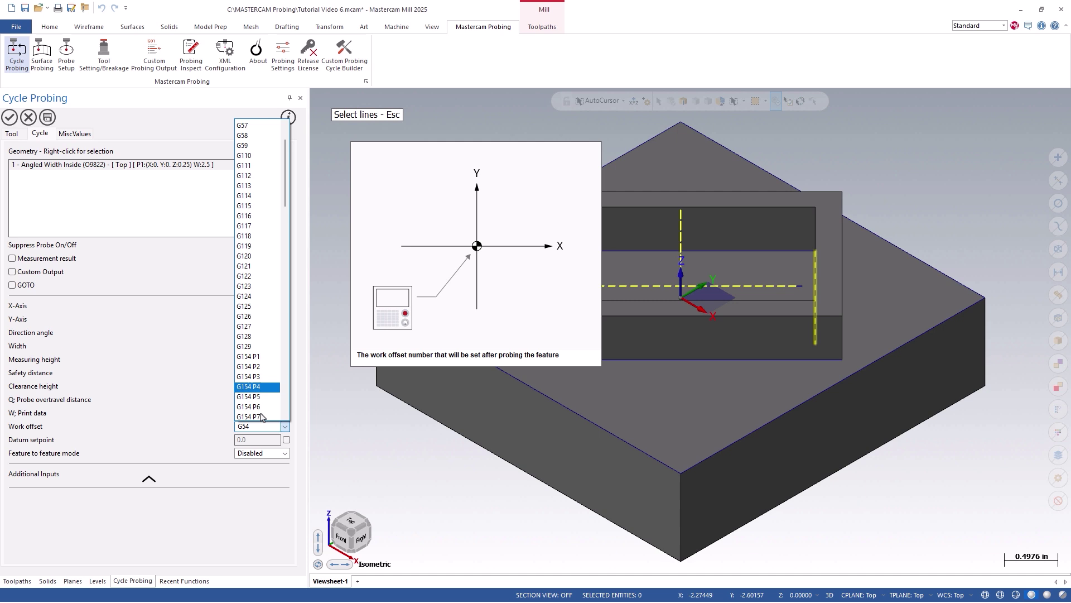
scroll(257, 413, "down", 2)
left_click(263, 415)
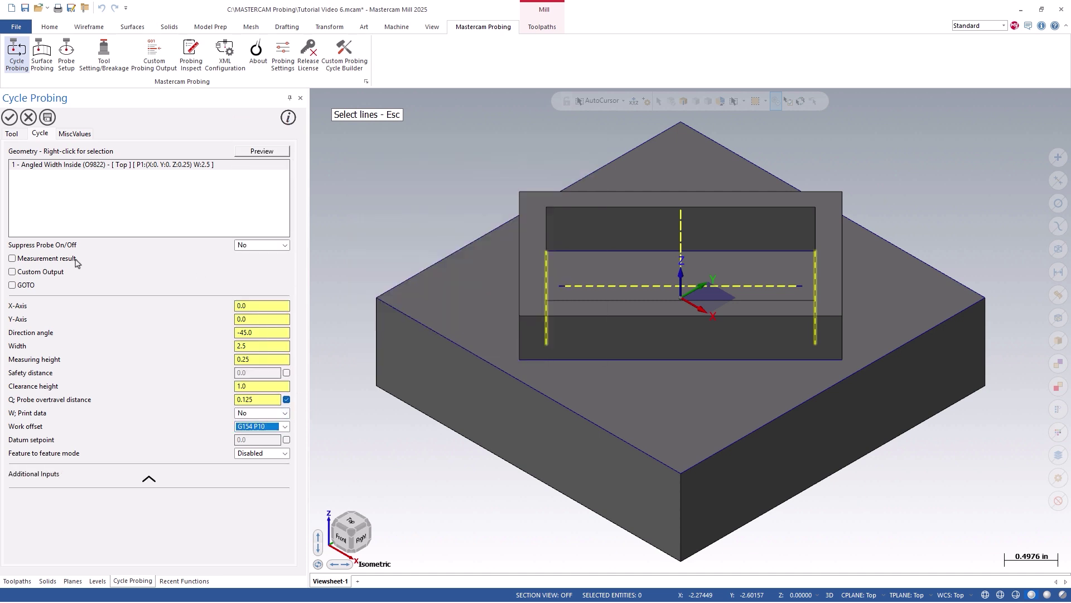
left_click(74, 259)
scroll(33, 304, "down", 2)
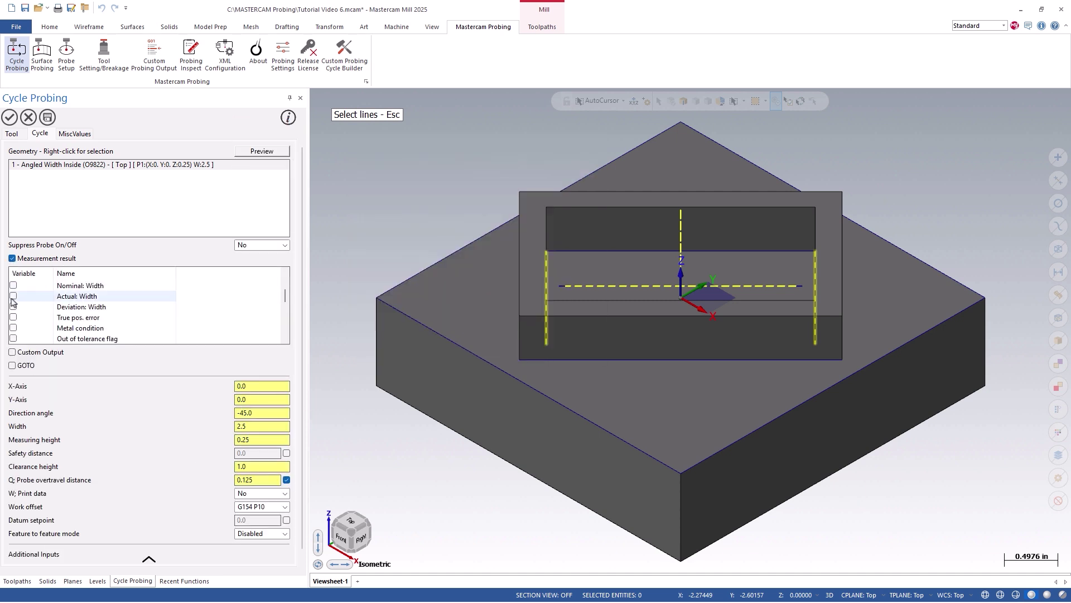
left_click(13, 296)
left_click(13, 307)
Save the cycle as operation 13 and backplot its probing moves.
left_click(10, 117)
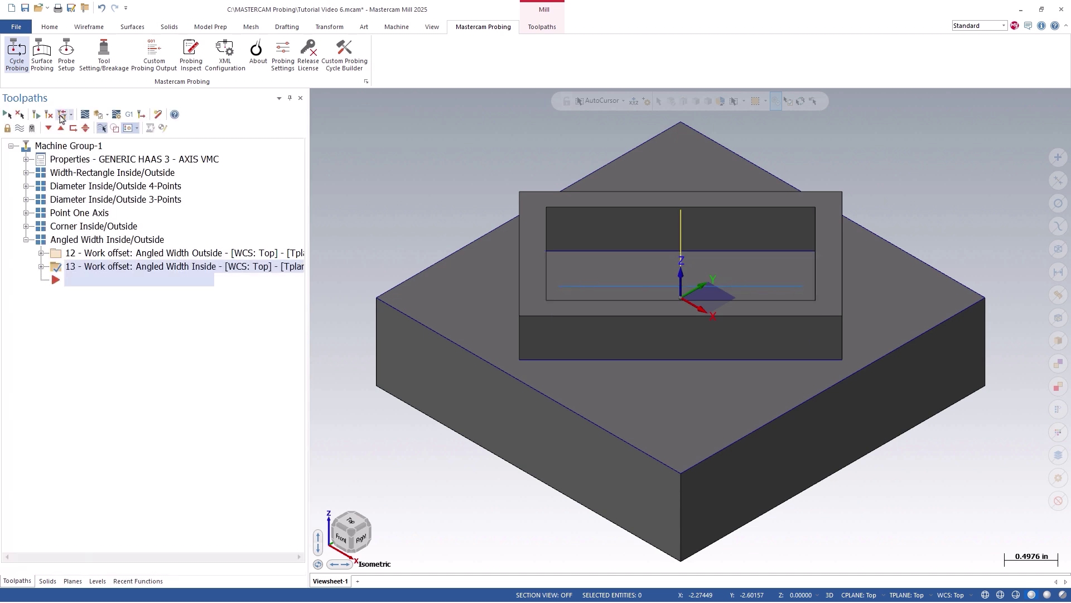
left_click(85, 115)
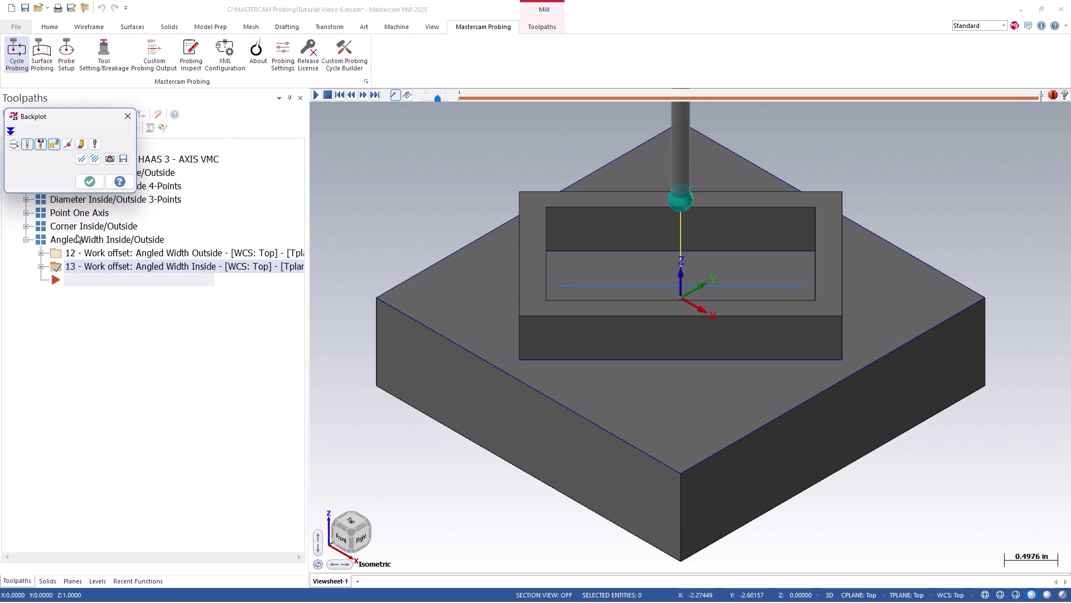
key("Escape")
Post only the selected Angled Width operations to NC code in Code Expert.
left_click(80, 240)
left_click(129, 114)
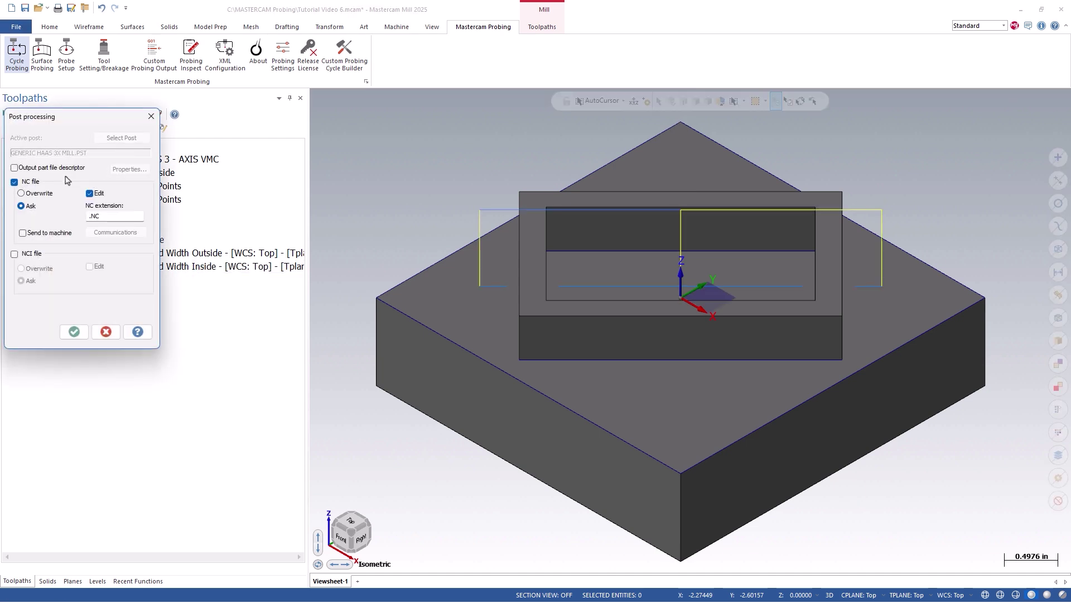
left_click(73, 331)
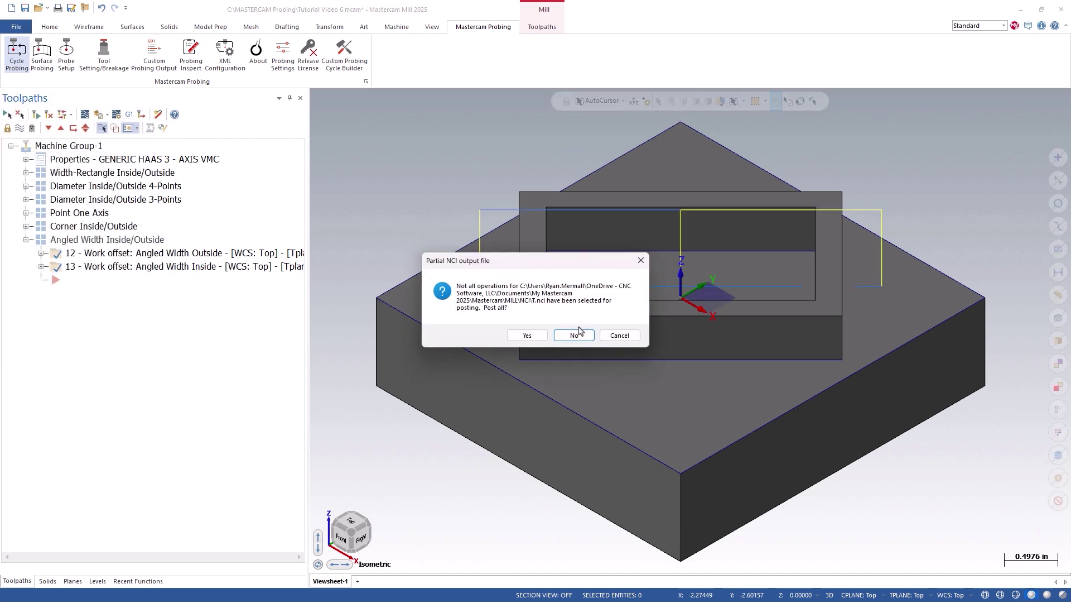
left_click(574, 336)
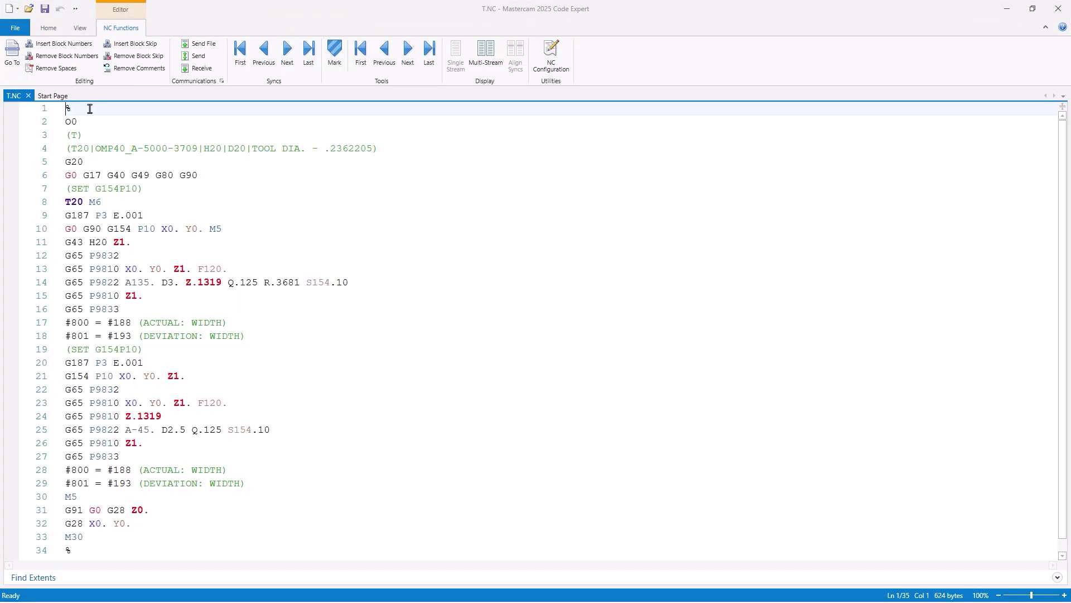
left_click_drag(124, 255, 63, 256)
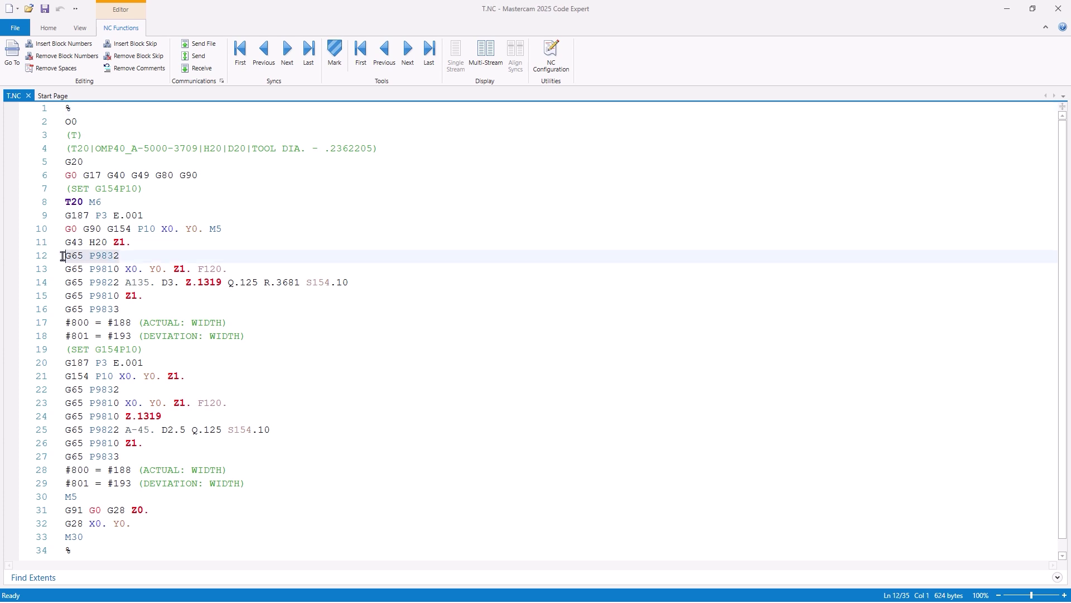
left_click(83, 311)
left_click(62, 311)
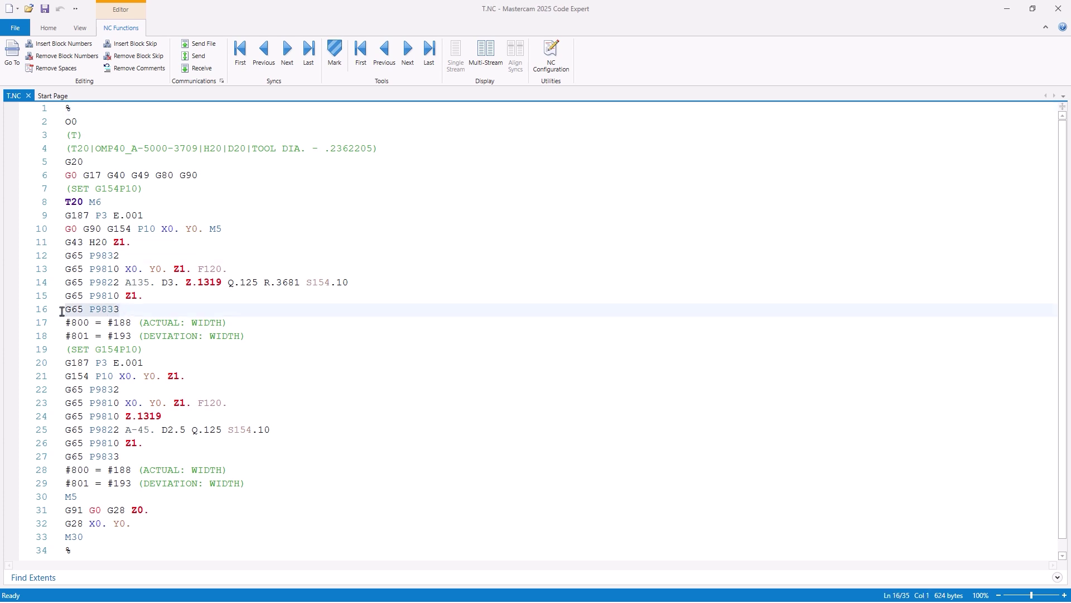
left_click(64, 270)
left_click_drag(77, 270, 239, 268)
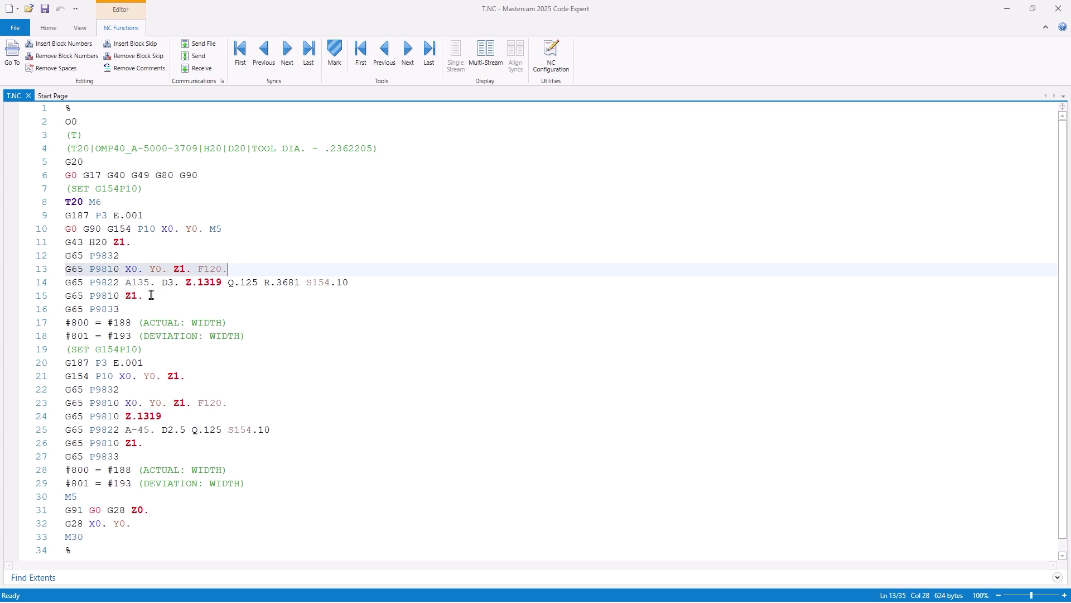
left_click(90, 295)
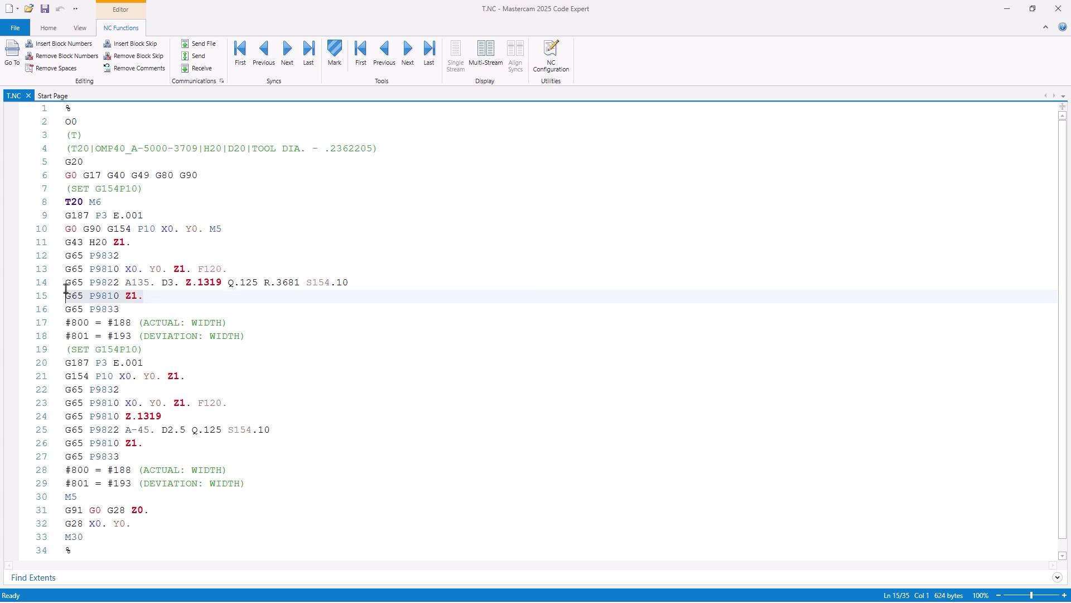
left_click(66, 283)
left_click_drag(66, 283, 157, 283)
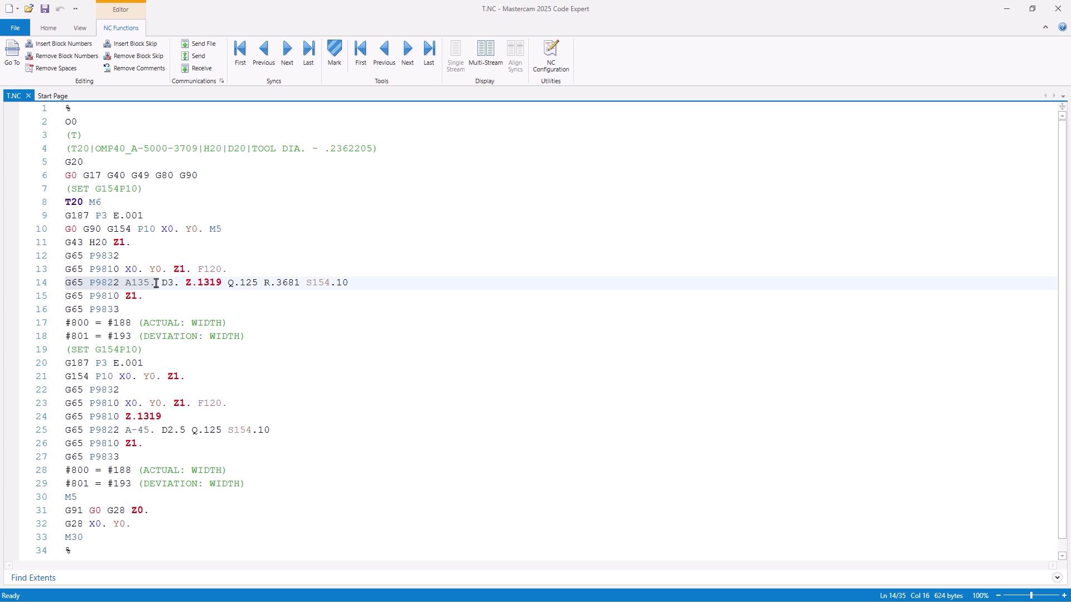
left_click(157, 283)
left_click_drag(228, 283, 262, 283)
left_click(263, 283)
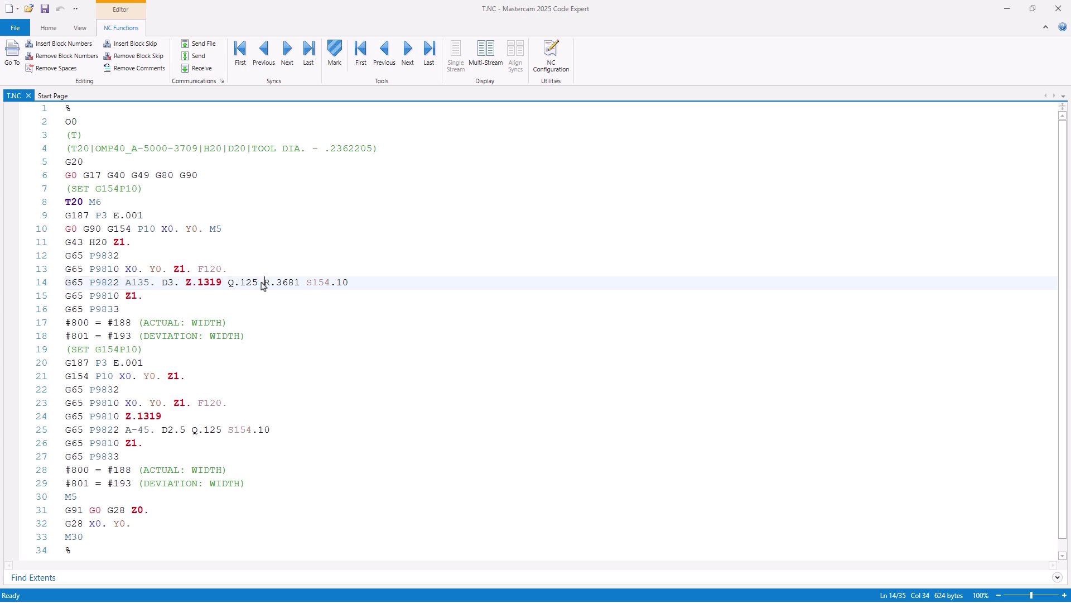
double_click(327, 283)
left_click(363, 286)
left_click_drag(248, 340, 60, 322)
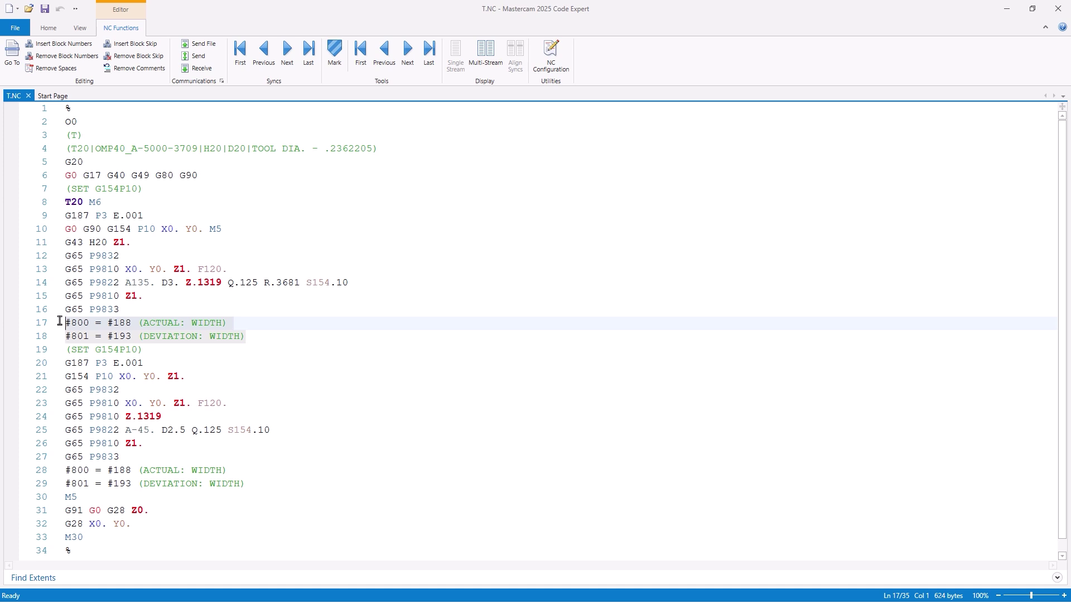
left_click_drag(66, 389, 249, 483)
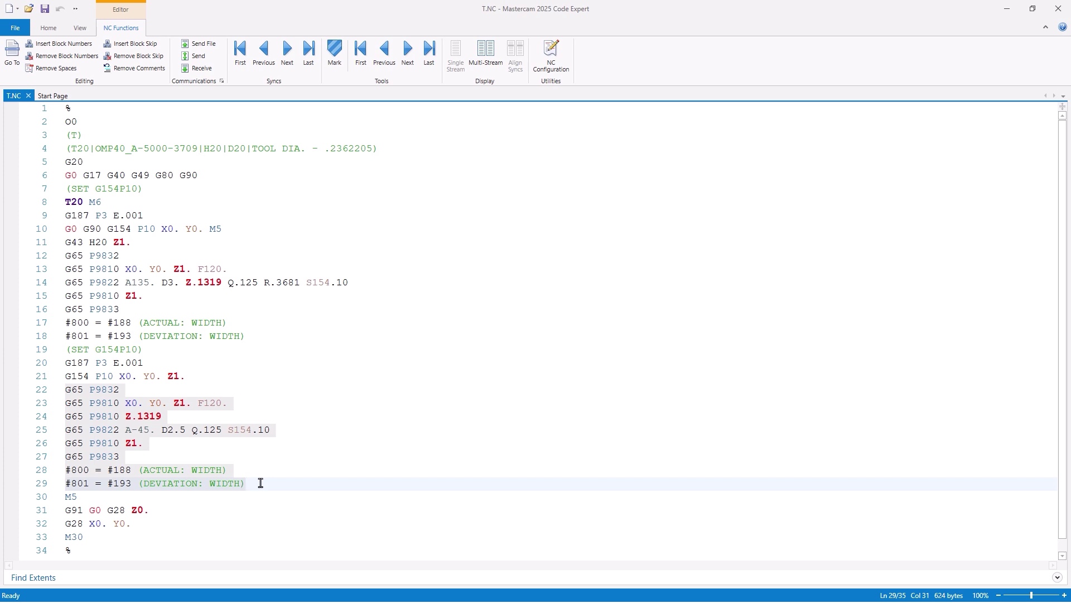
left_click(261, 483)
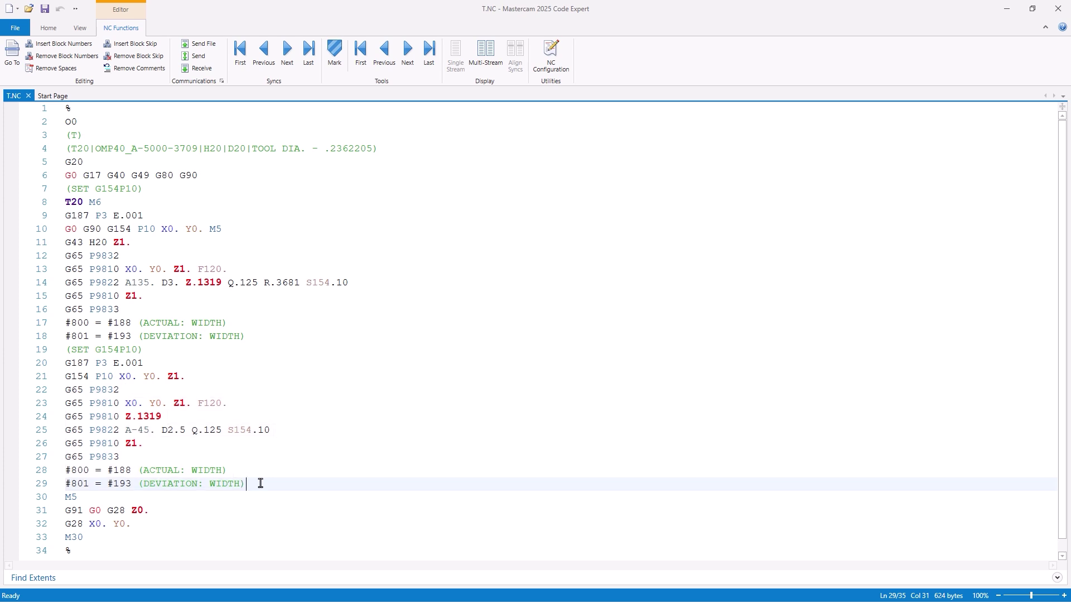